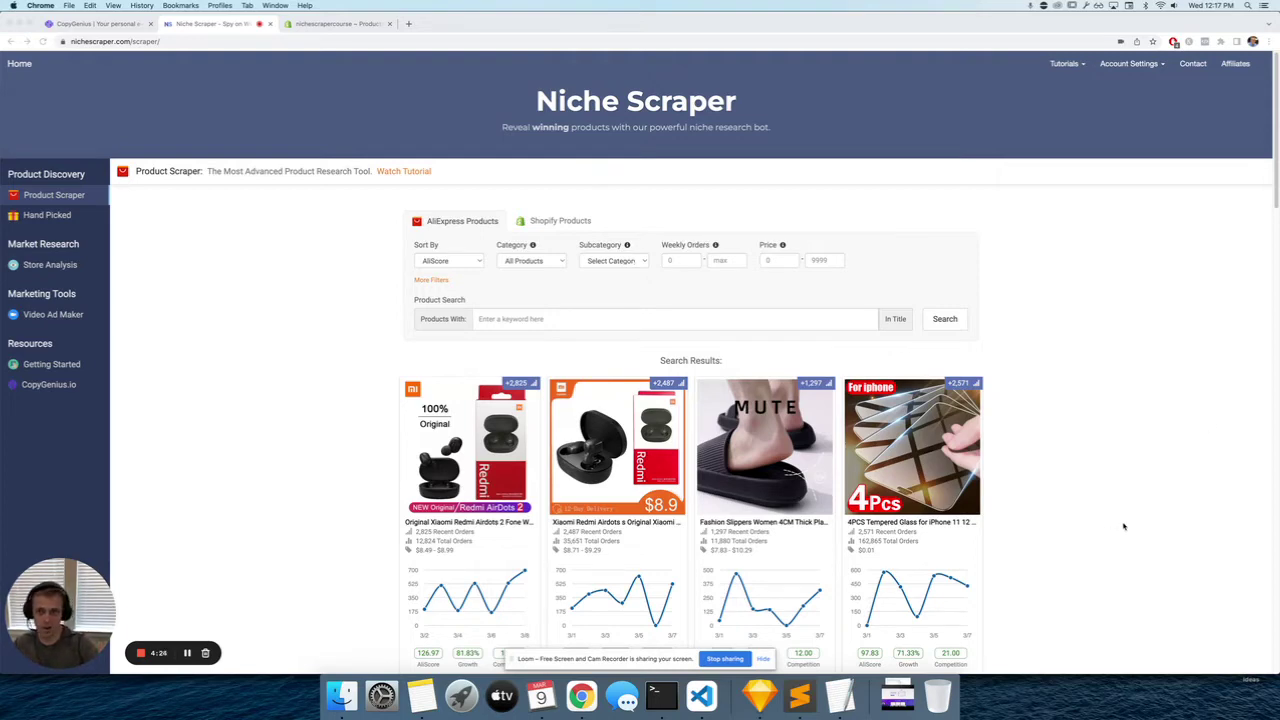
# Scroll the Niche Scraper Product Scraper results down to the Portable Lint Remover card
pyautogui.scroll(-3, 1150, 508)
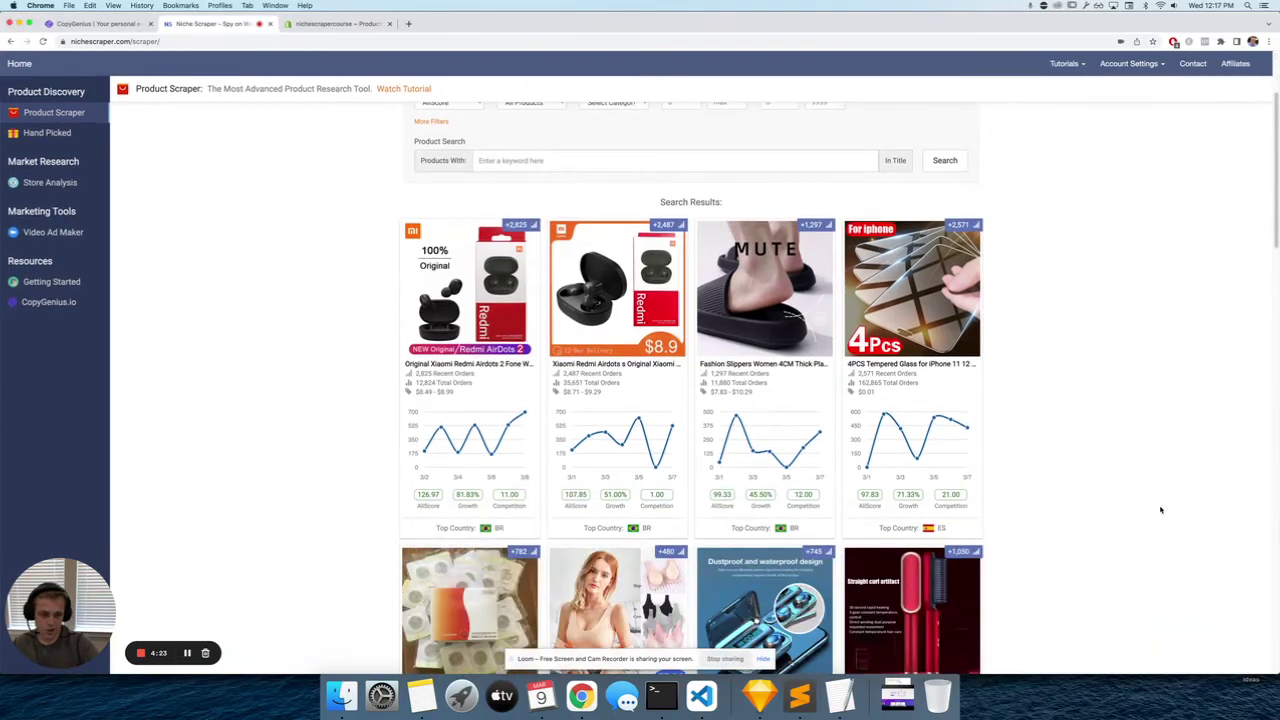
pyautogui.scroll(3, 1197, 451)
pyautogui.scroll(-8, 1197, 451)
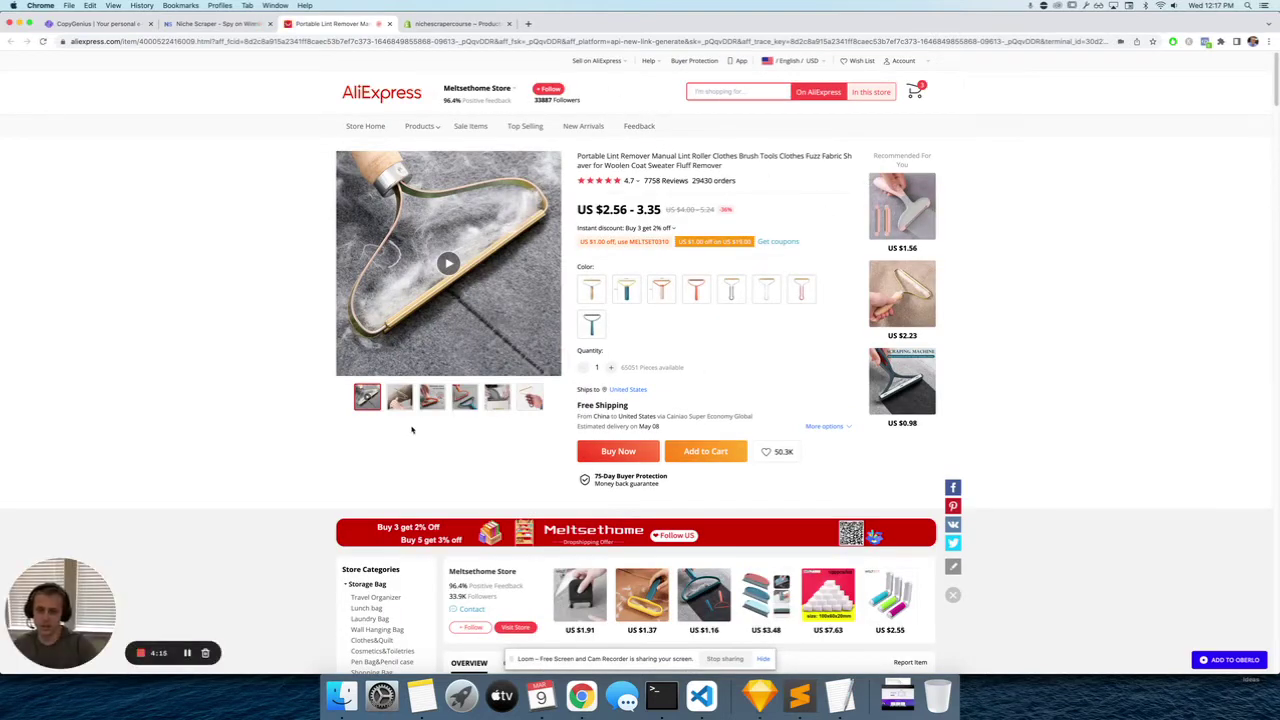
# Copy the lint remover's AliExpress product URL from the address bar, then go to the CopyGenius tab
pyautogui.moveTo(436, 404)
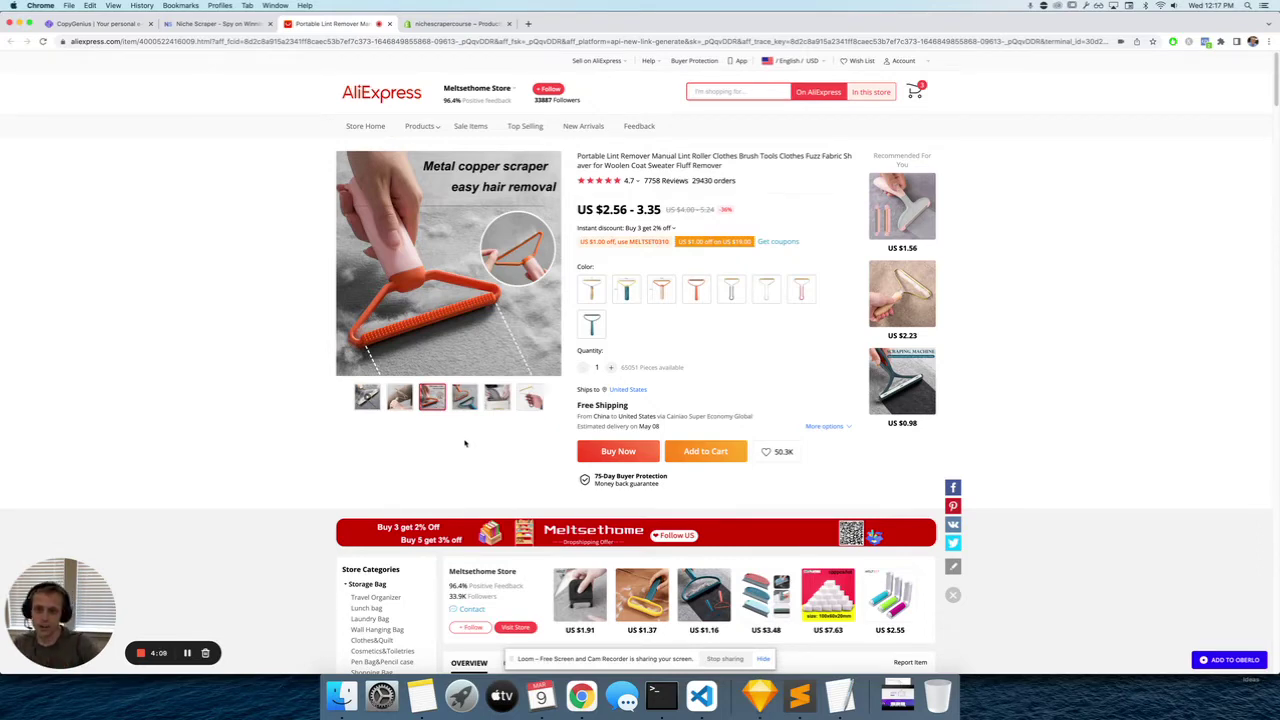
pyautogui.click(186, 40)
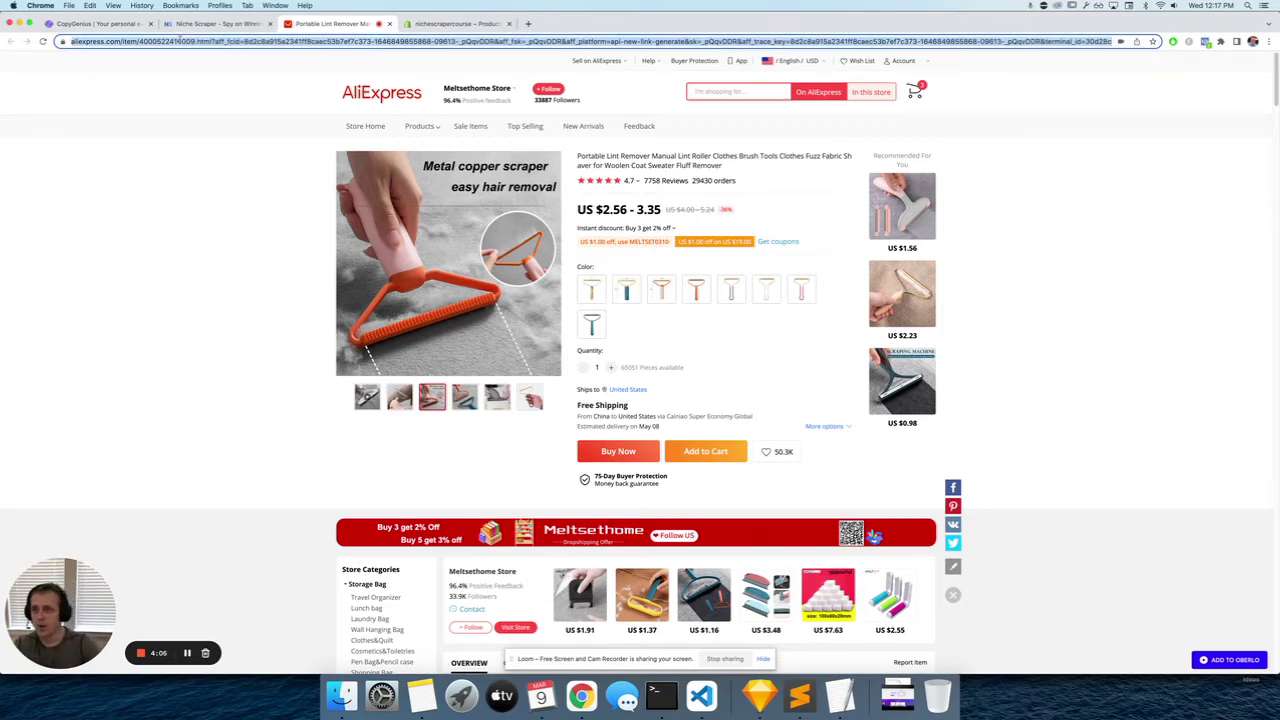
pyautogui.click(100, 23)
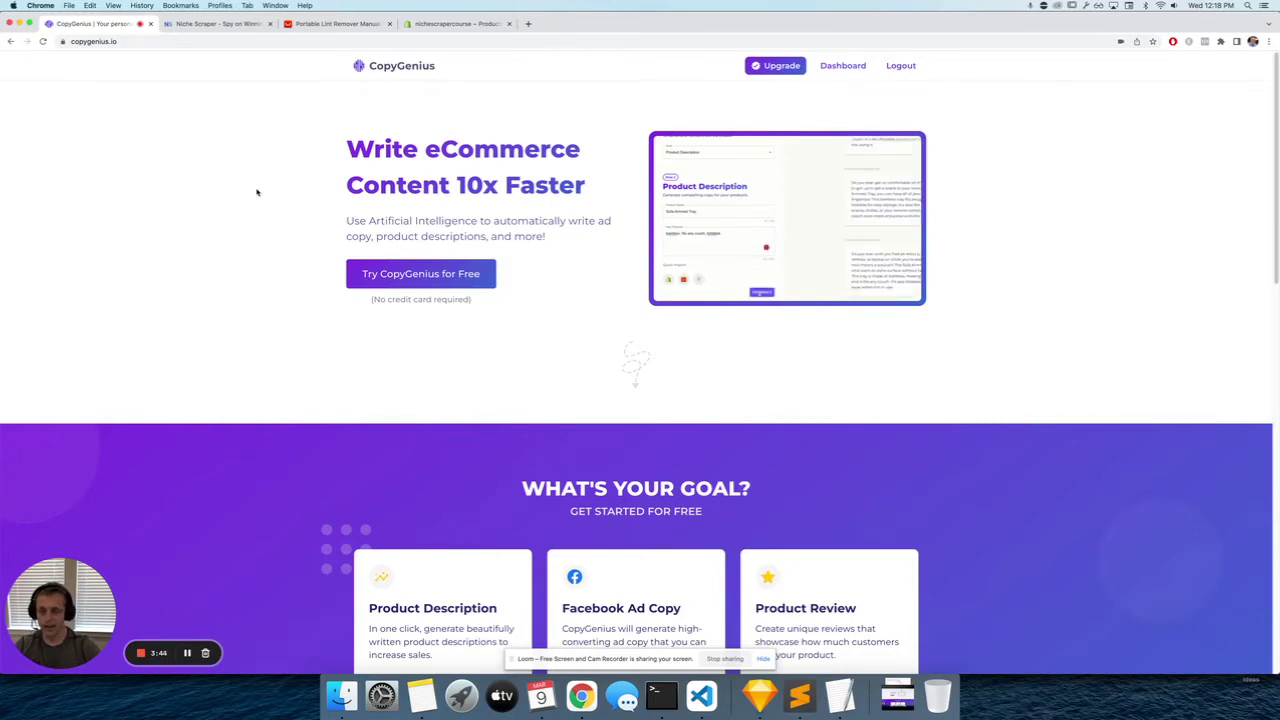
# Under 'What's your goal?', select the Product Description card
pyautogui.scroll(-5, 280, 196)
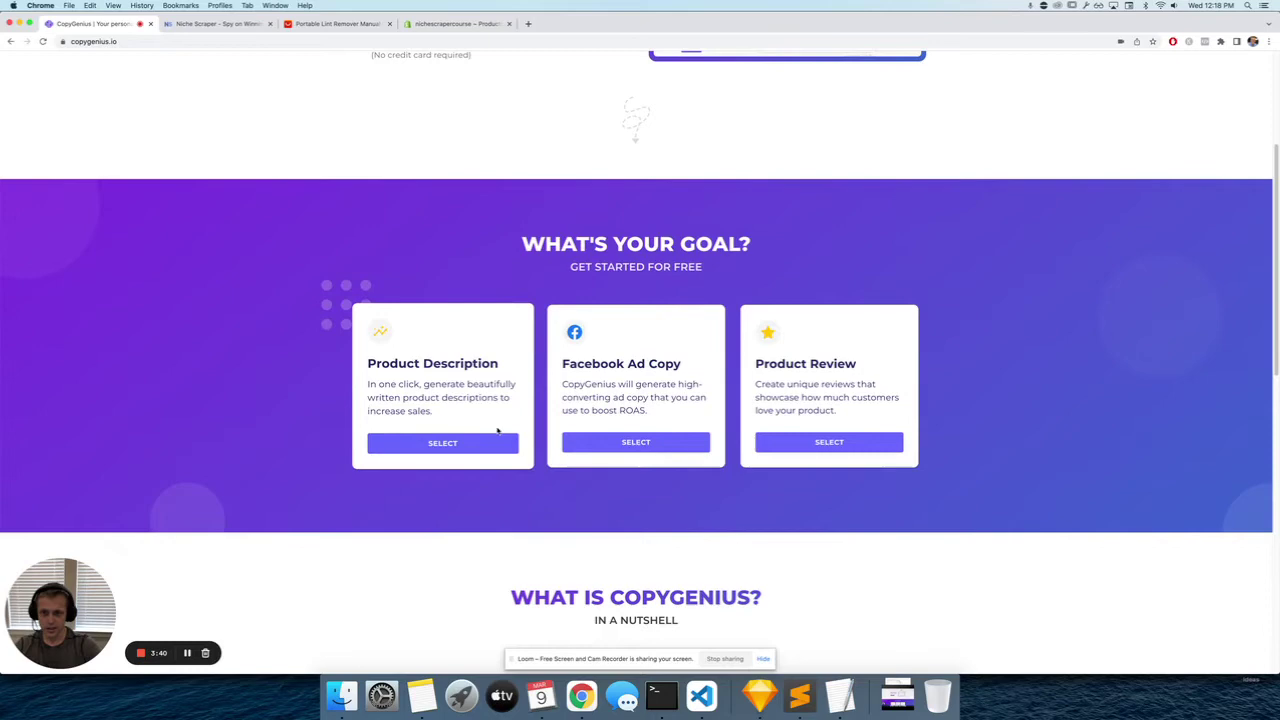
pyautogui.click(460, 445)
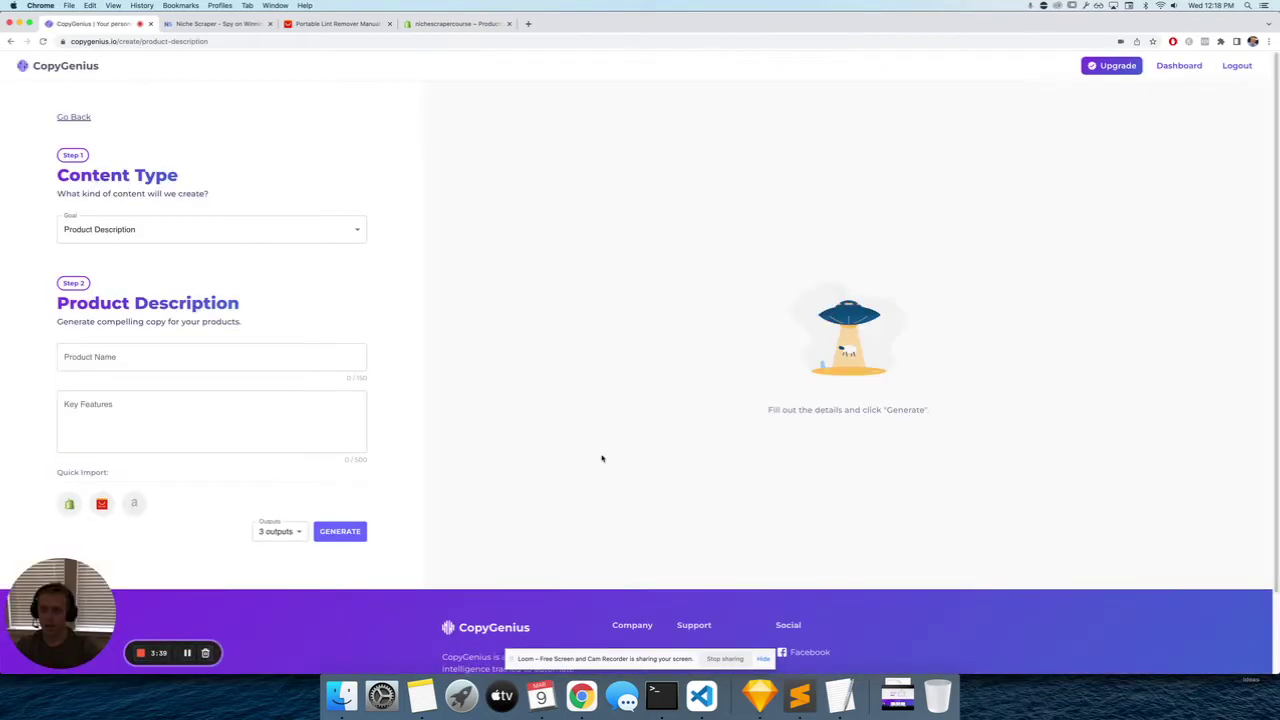
# Import the lint remover's details into CopyGenius by pasting its AliExpress URL into Quick Import
pyautogui.click(101, 503)
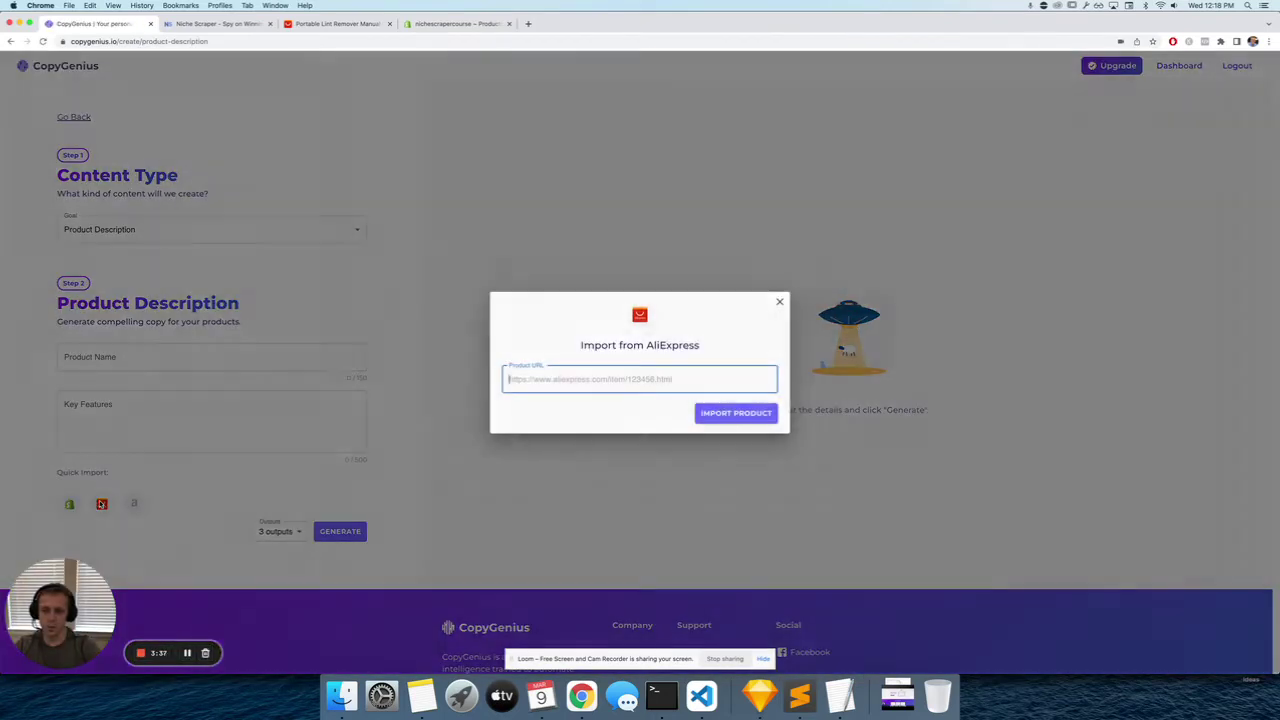
pyautogui.click(634, 378)
pyautogui.press('super+v')
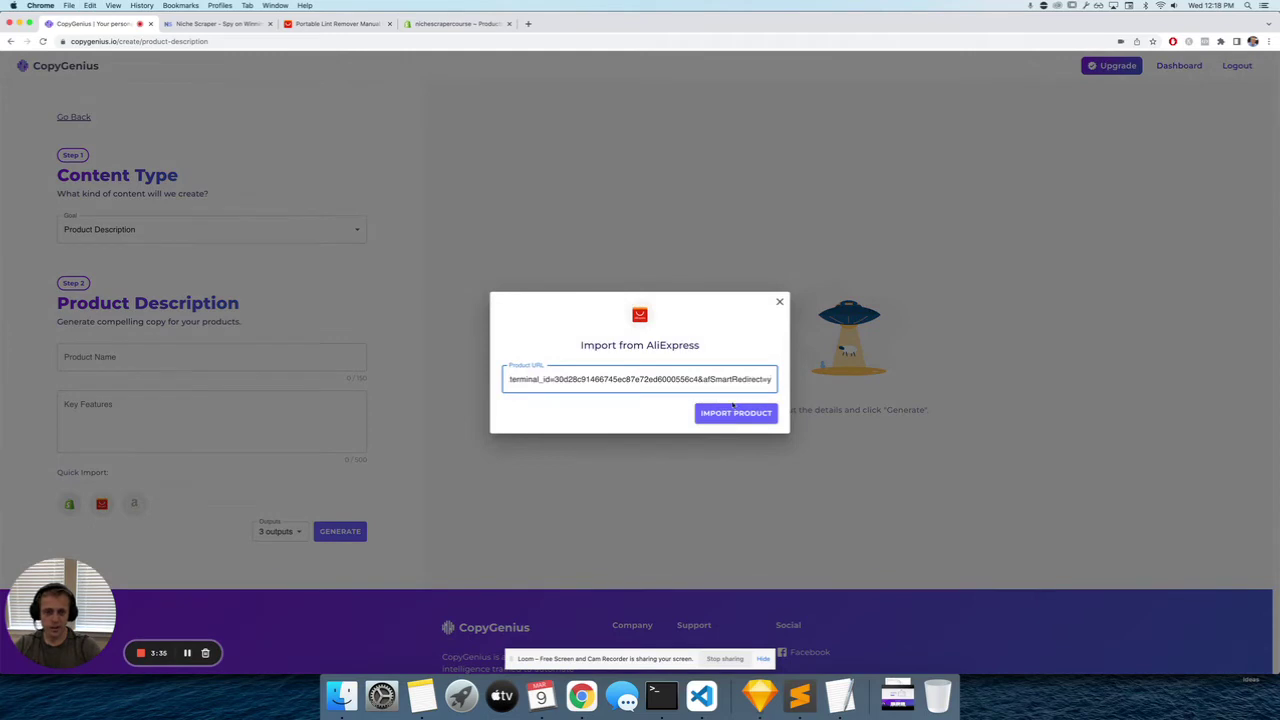
pyautogui.click(726, 416)
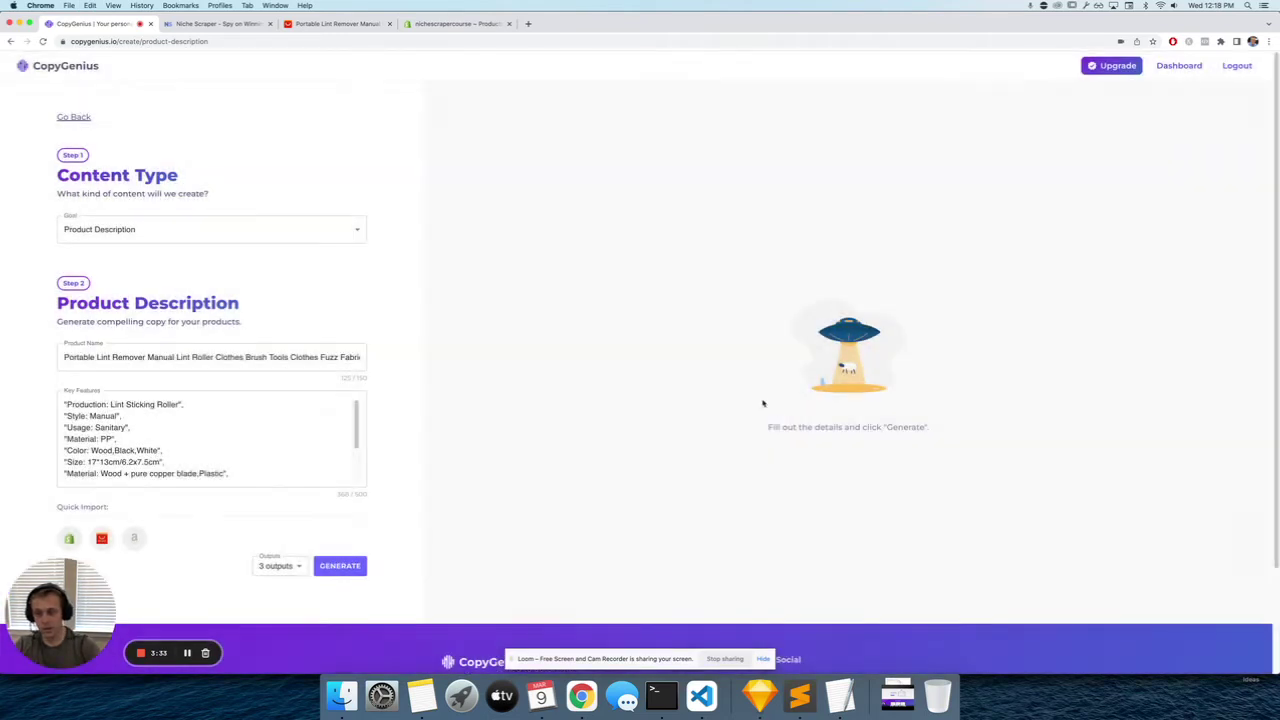
# Review the imported Product Name and Key Features specification lines
pyautogui.click(147, 357)
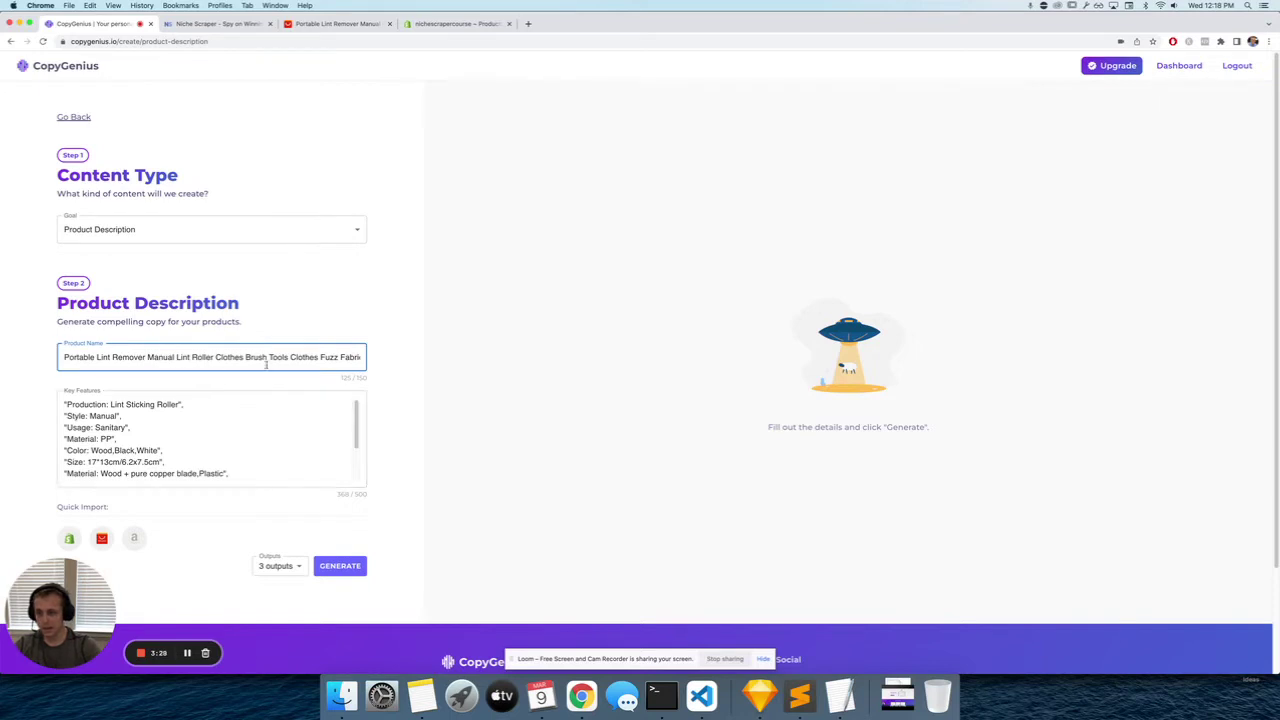
pyautogui.scroll(-2, 210, 440)
pyautogui.scroll(-2, 210, 440)
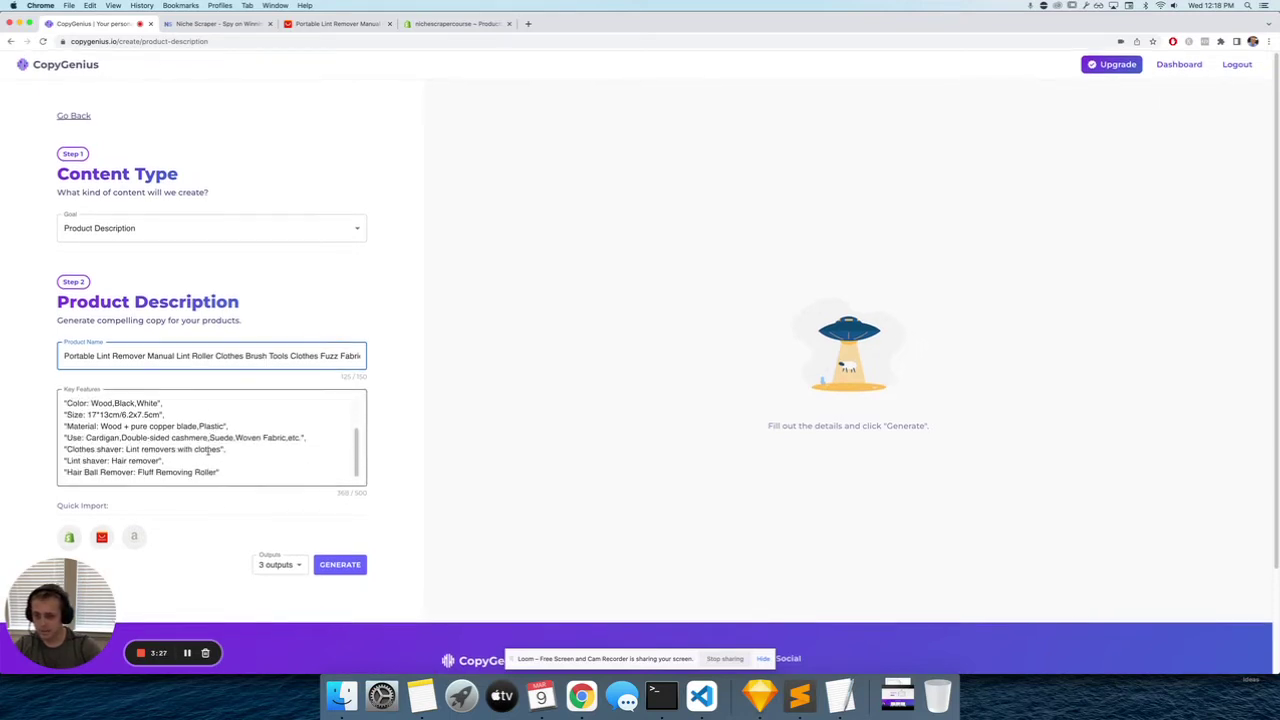
pyautogui.scroll(4, 239, 473)
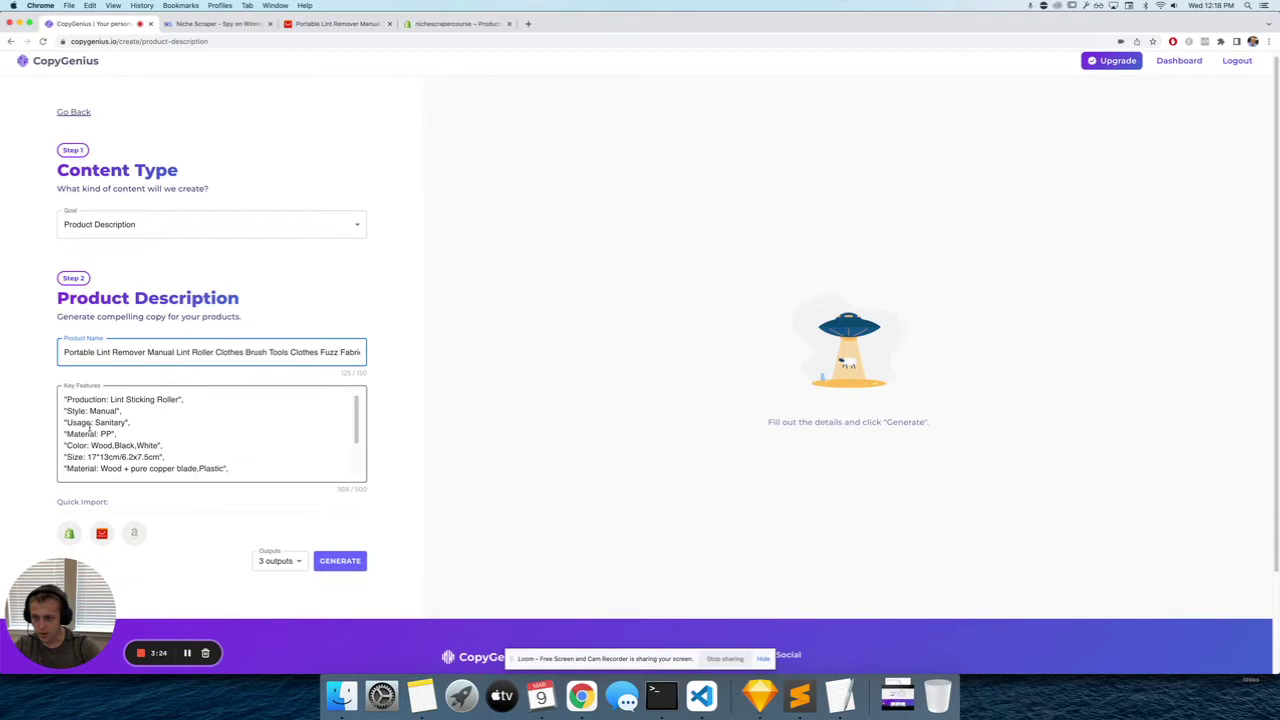
pyautogui.scroll(-5, 127, 426)
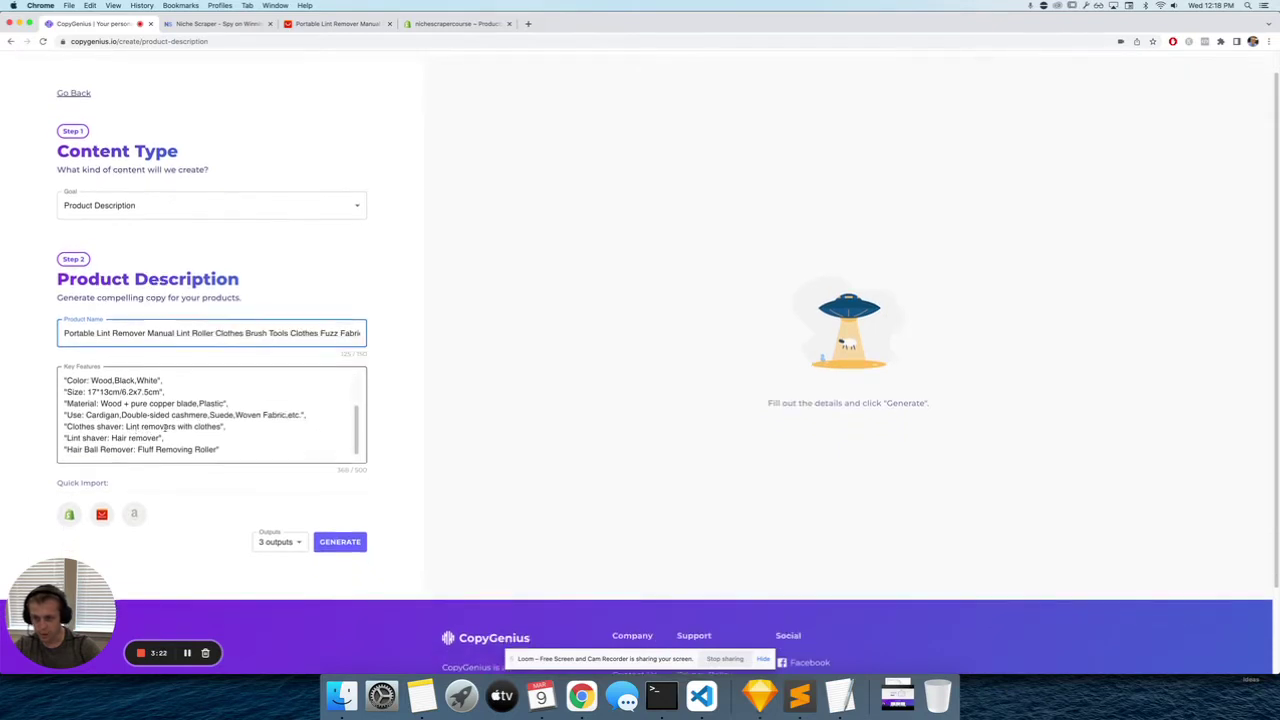
pyautogui.moveTo(241, 455); pyautogui.dragTo(130, 403)
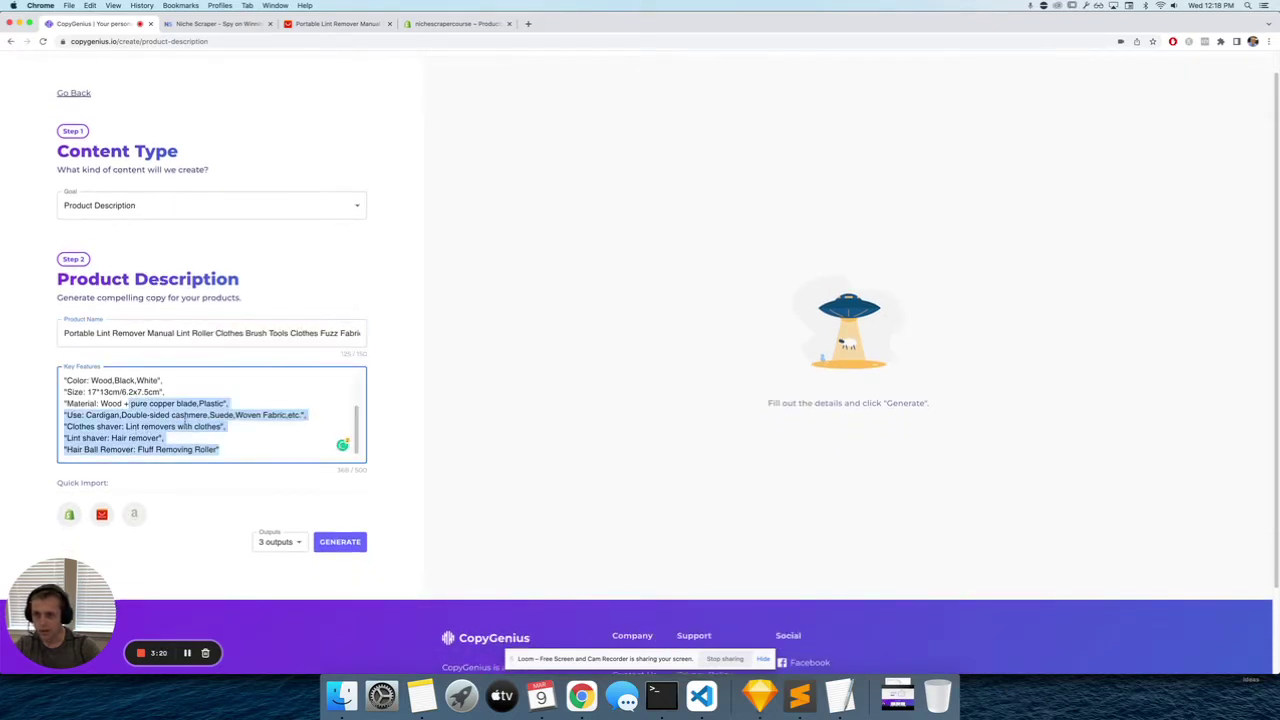
pyautogui.scroll(3, 130, 420)
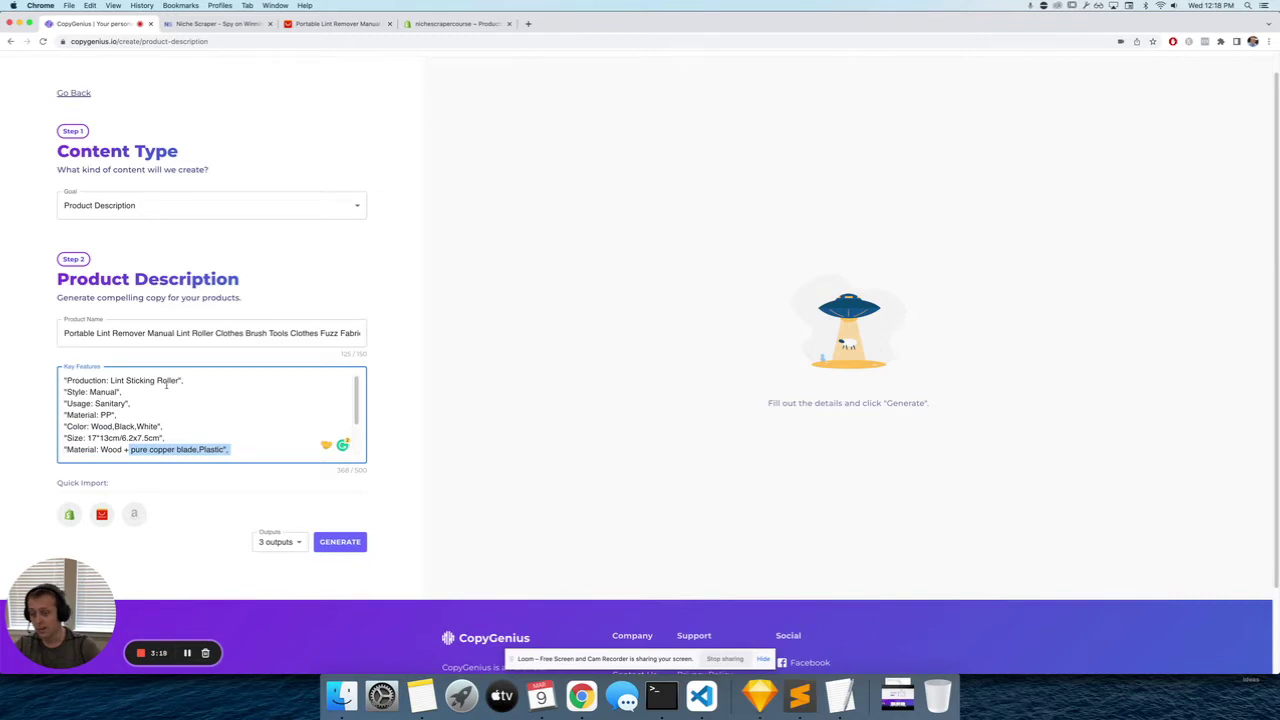
pyautogui.click(420, 377)
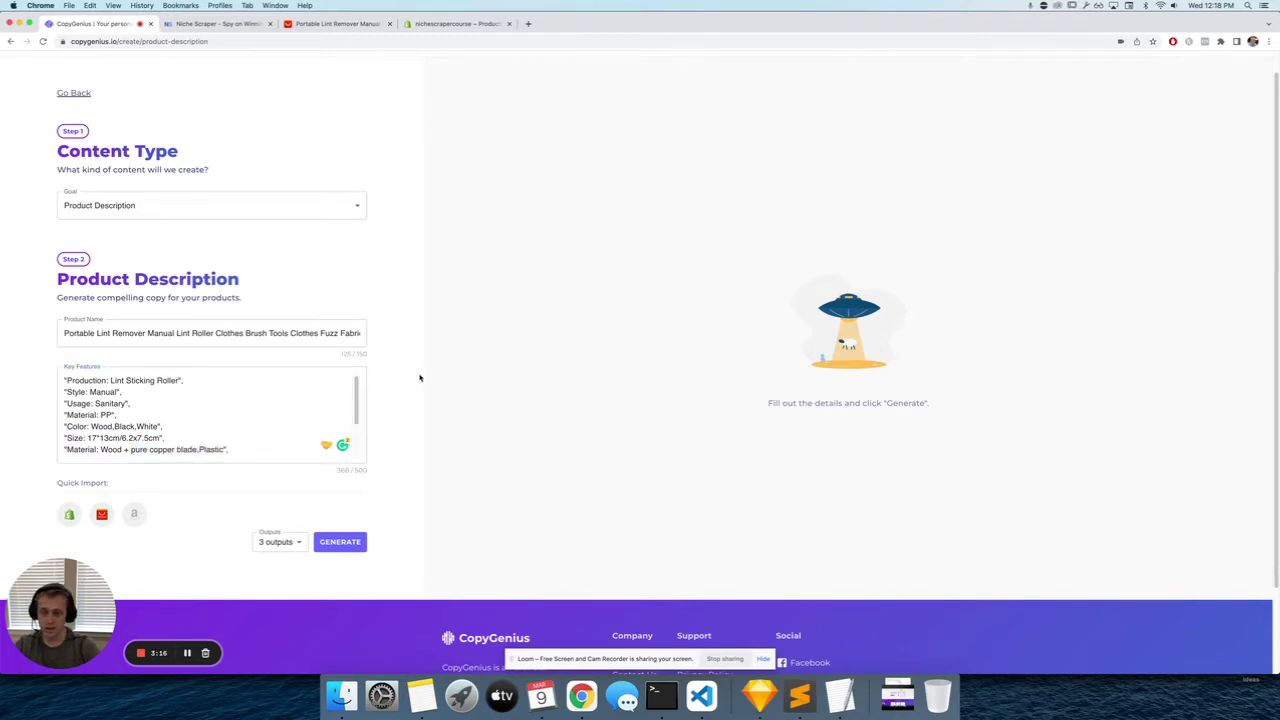
pyautogui.click(105, 409)
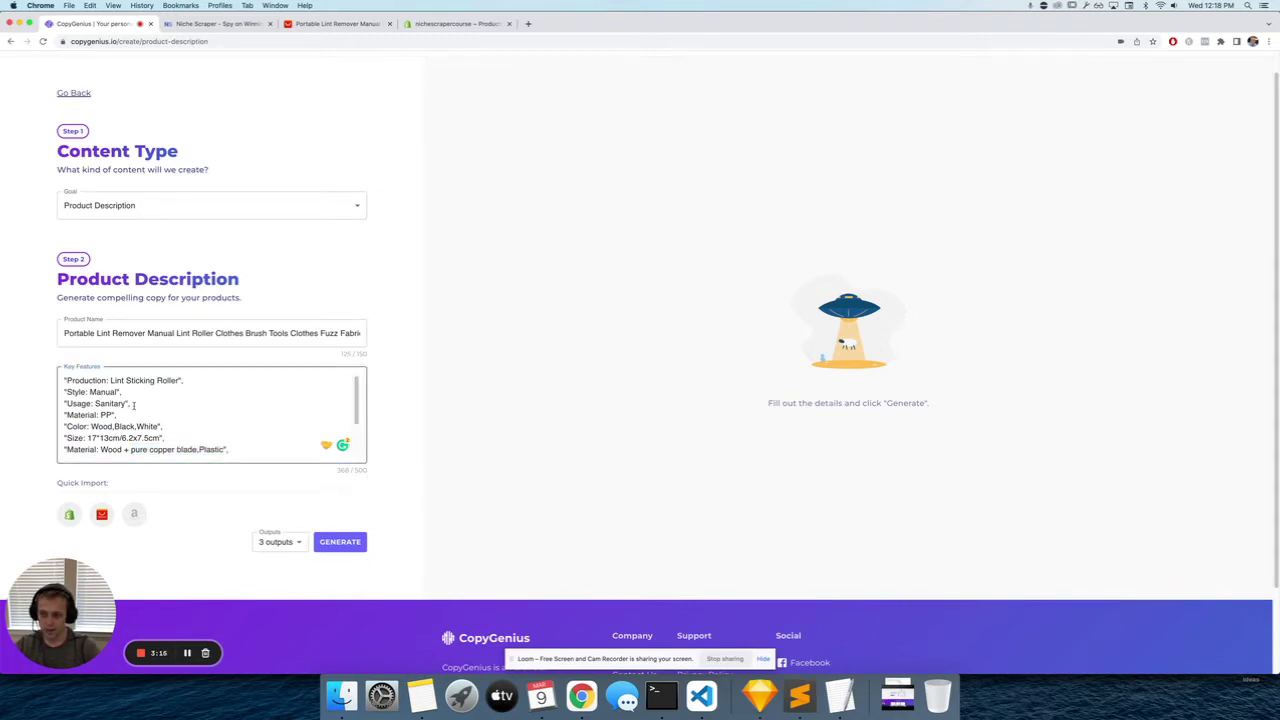
# Generate three product descriptions from the imported lint remover name and key features
pyautogui.click(356, 549)
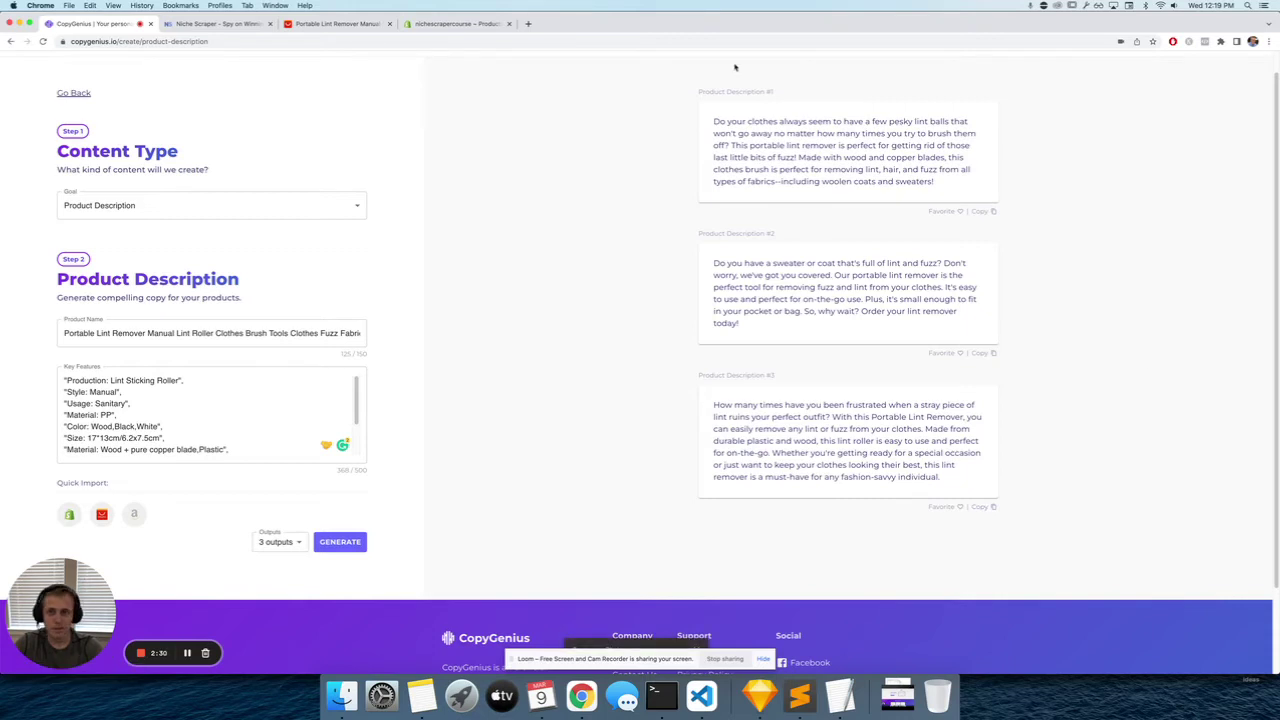
# Paste the third CopyGenius description into Shopify's Description, followed by a 'Features:' line and a blank line
pyautogui.click(457, 23)
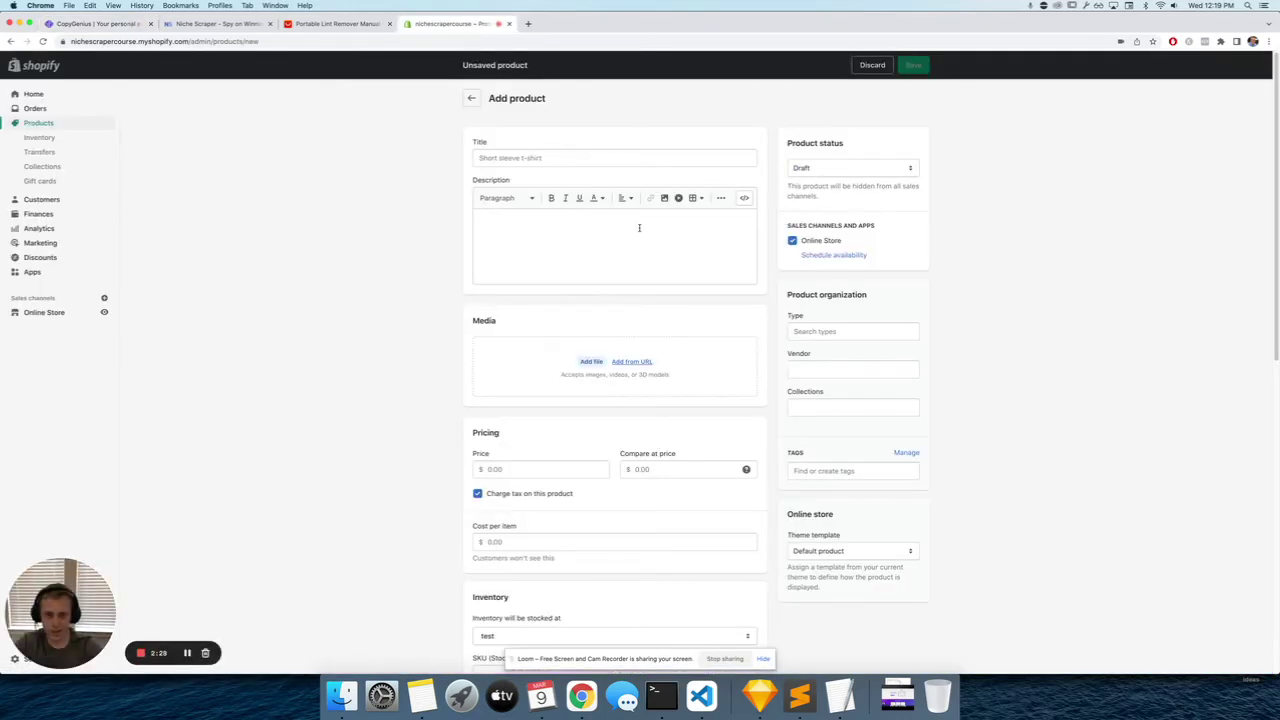
pyautogui.click(615, 248)
pyautogui.write("How many times have you been frustrated when a stray piece of lint ruins your perfect outfit? With this Portable Lint Remover, you can easily remove any lint or fuzz from your clothes. Made from durable plastic and wood, this lint roller is easy to use and perfect for on-the-go. Whether you're getting ready for a special occasion or just want to keep your clothes looking their best, this lint remover is a must-have for any fashion-savvy individual.")
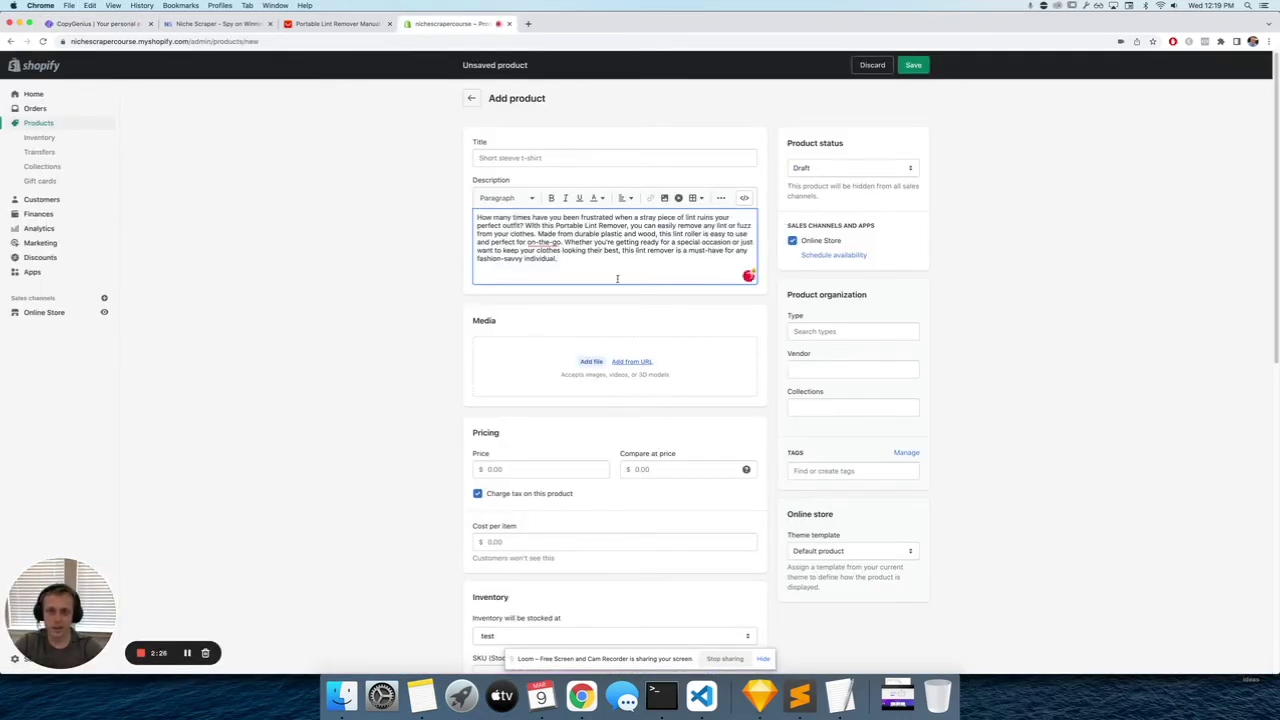
pyautogui.press('Return')
pyautogui.write('Features:')
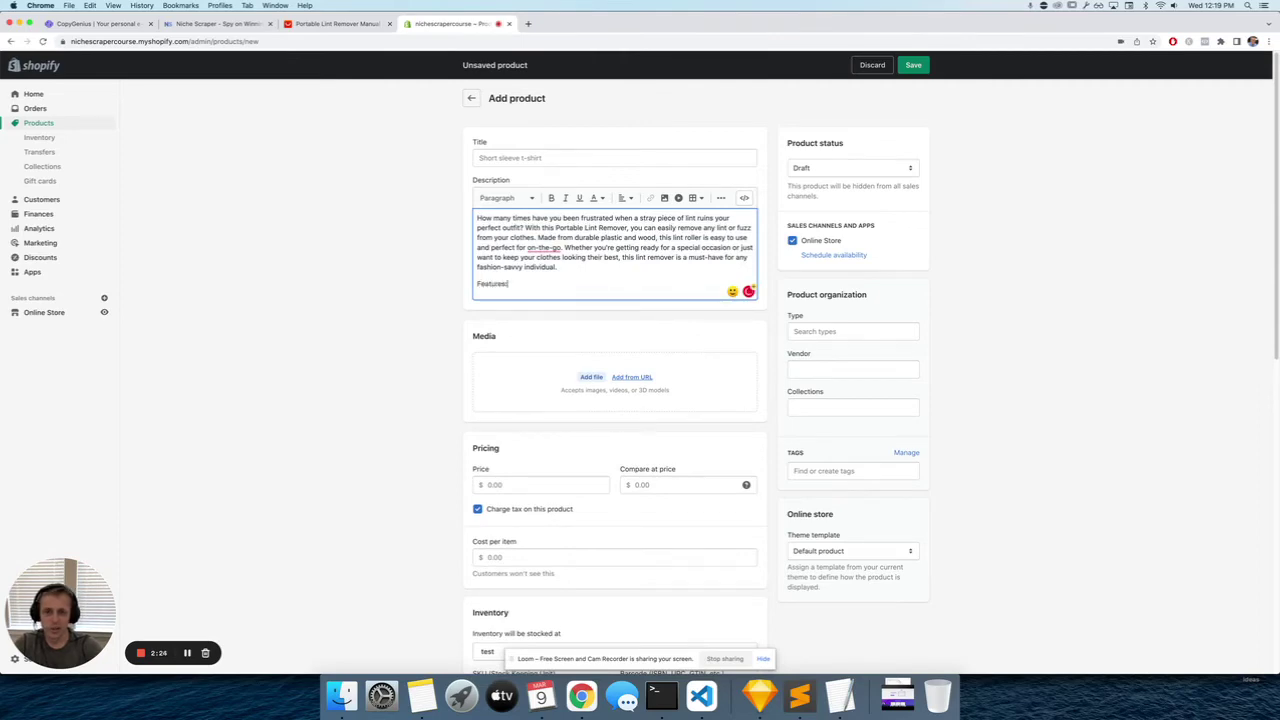
pyautogui.press('Return')
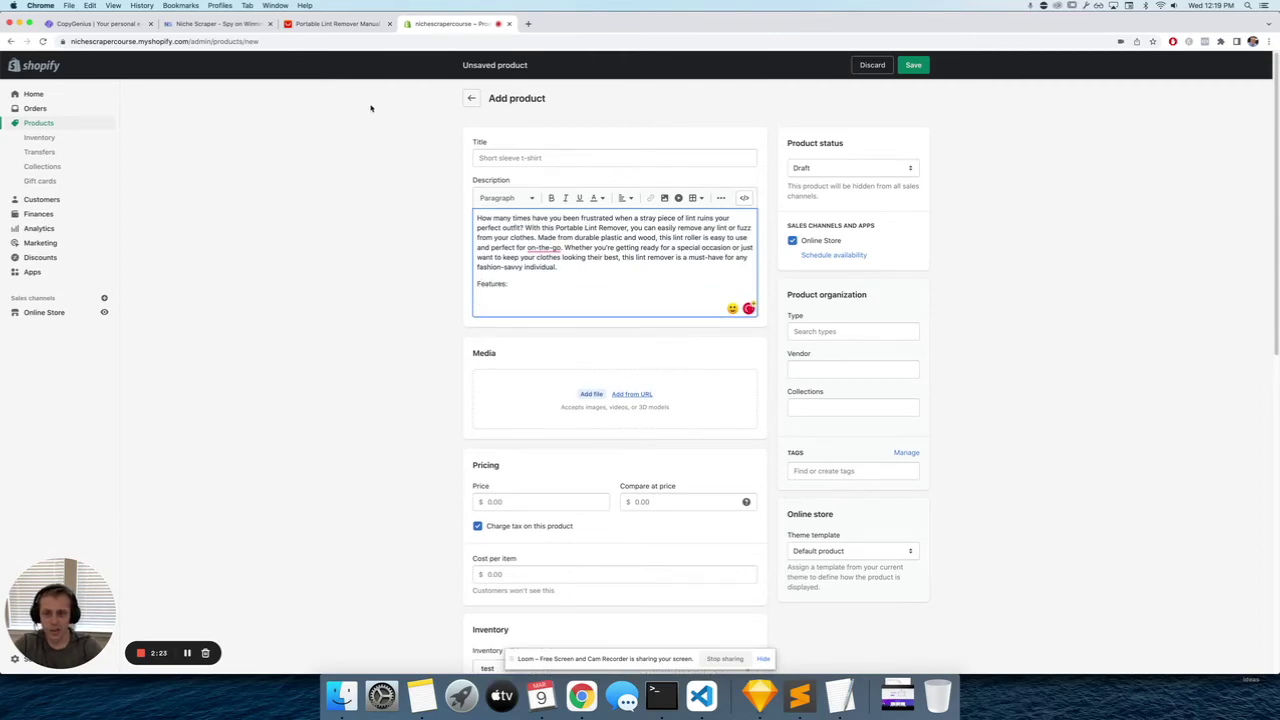
# Set the CopyGenius goal to Product Benefits and generate three benefit lists
pyautogui.click(92, 23)
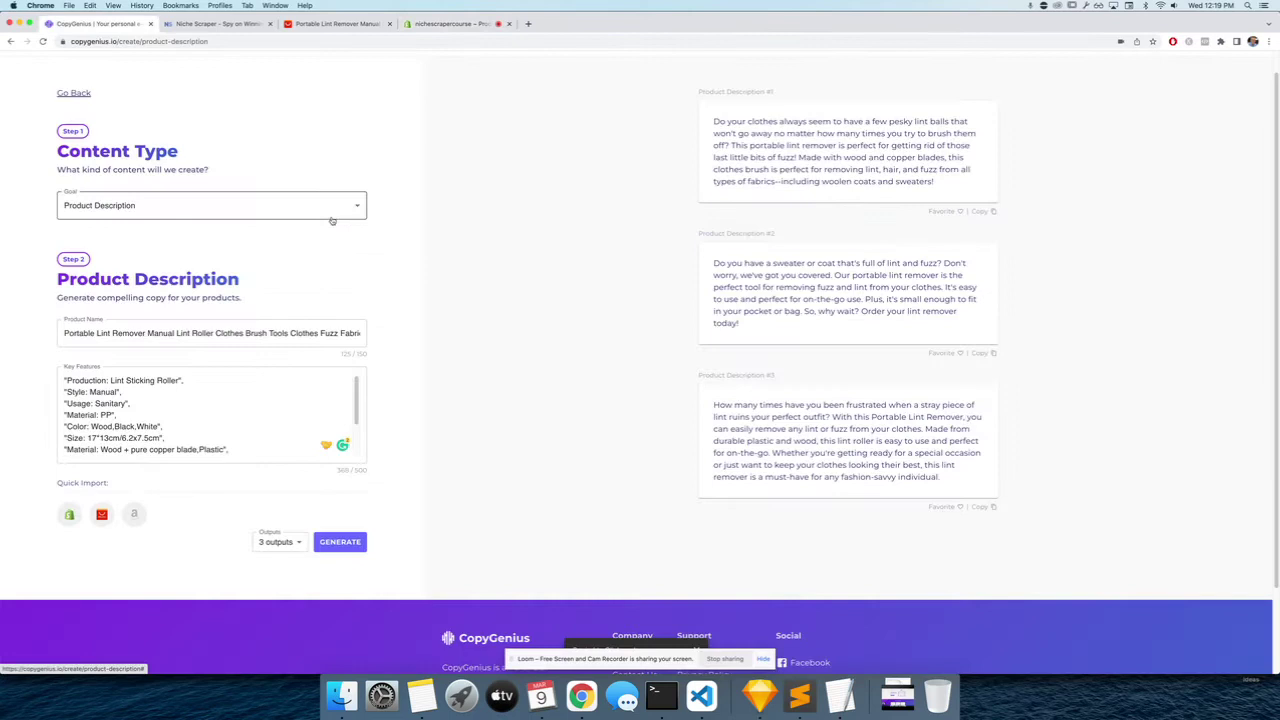
pyautogui.click(280, 210)
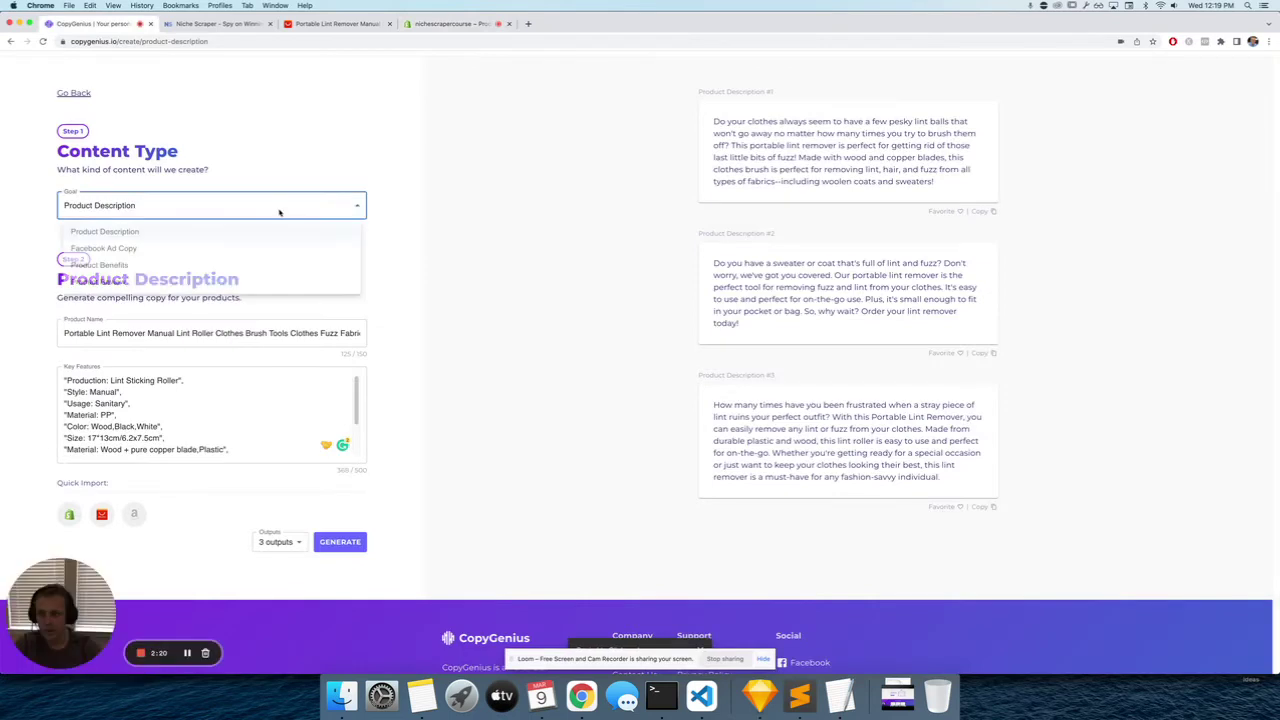
pyautogui.click(115, 269)
pyautogui.click(340, 543)
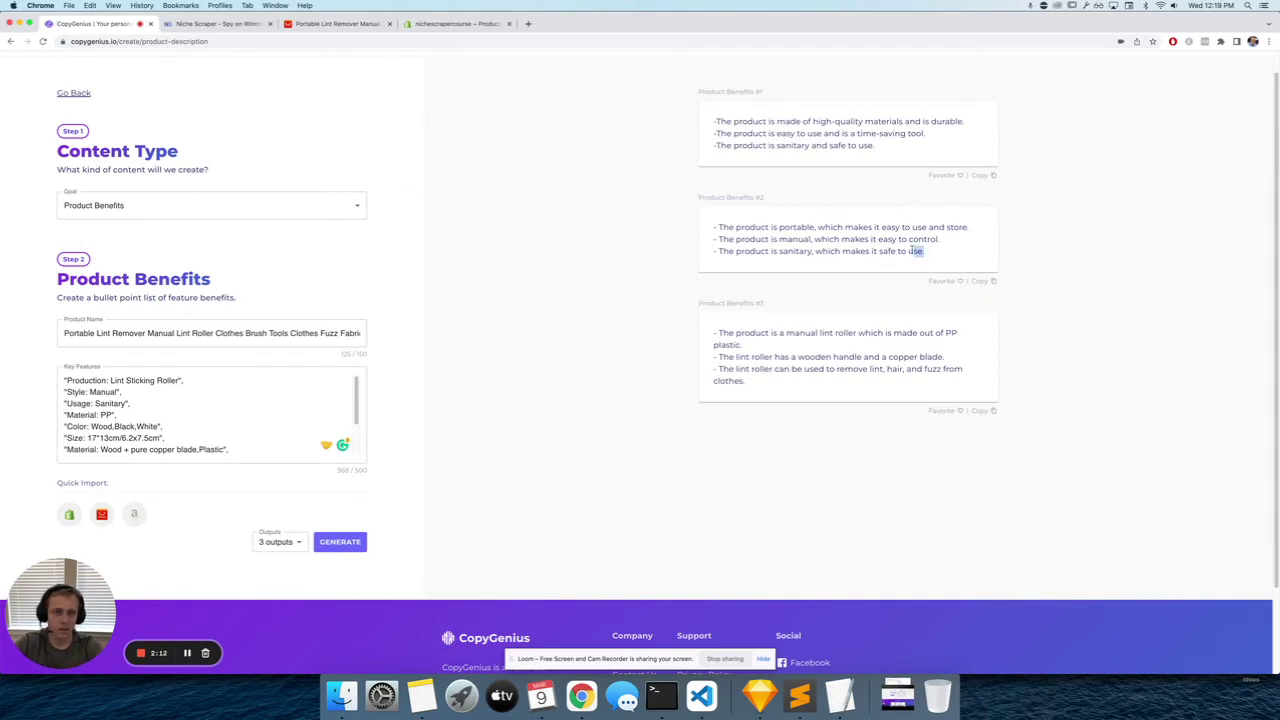
# Select the full Product Benefits #3 list for copying
pyautogui.moveTo(925, 252); pyautogui.dragTo(714, 224)
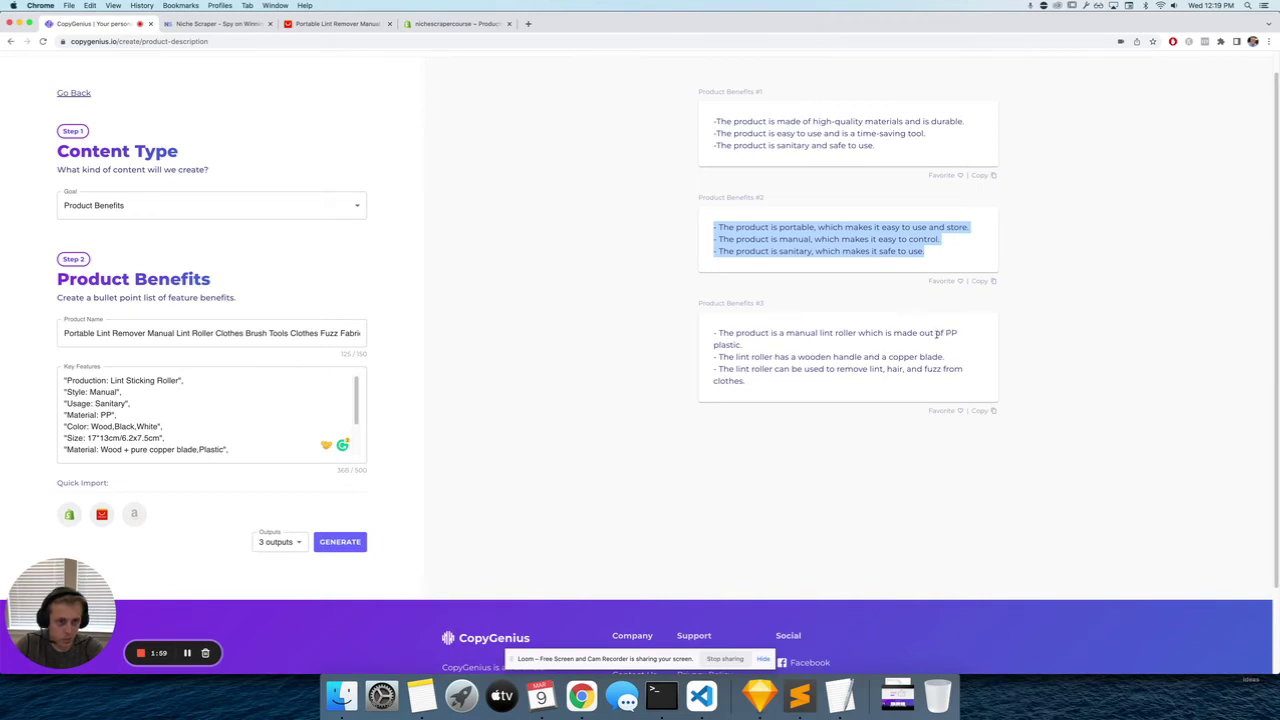
pyautogui.moveTo(933, 333); pyautogui.dragTo(960, 335)
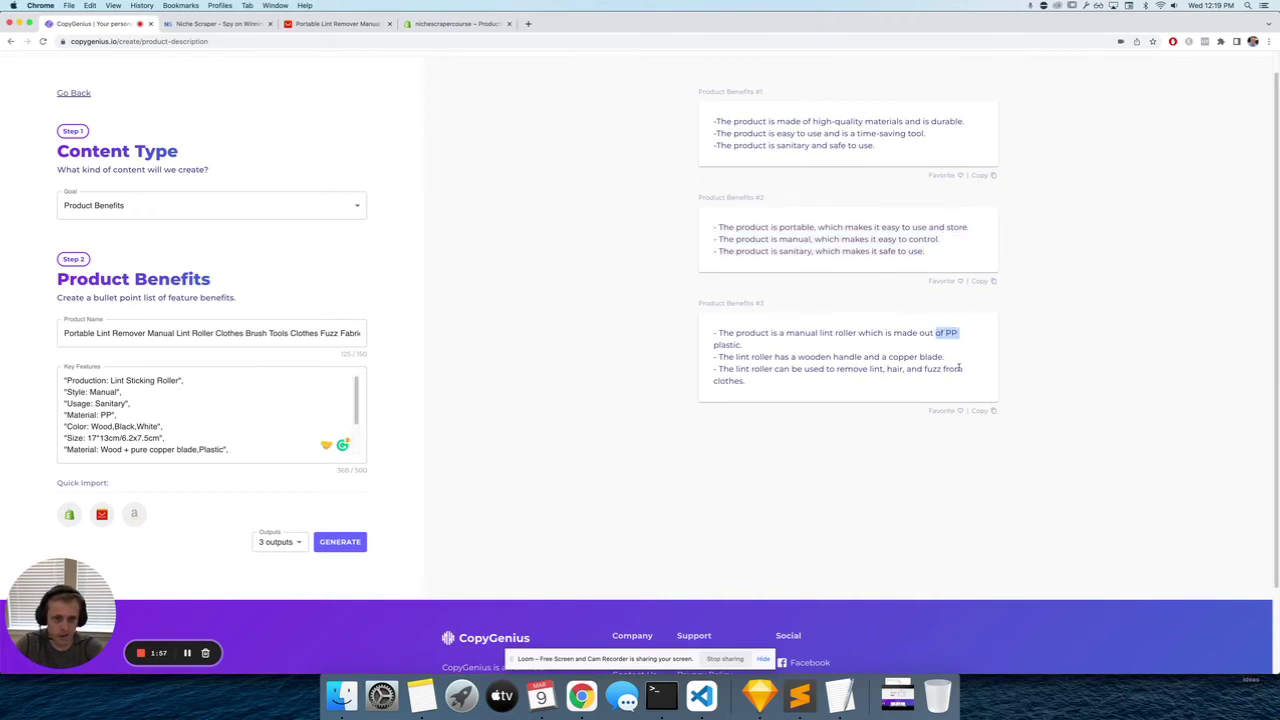
pyautogui.moveTo(872, 388); pyautogui.dragTo(729, 339)
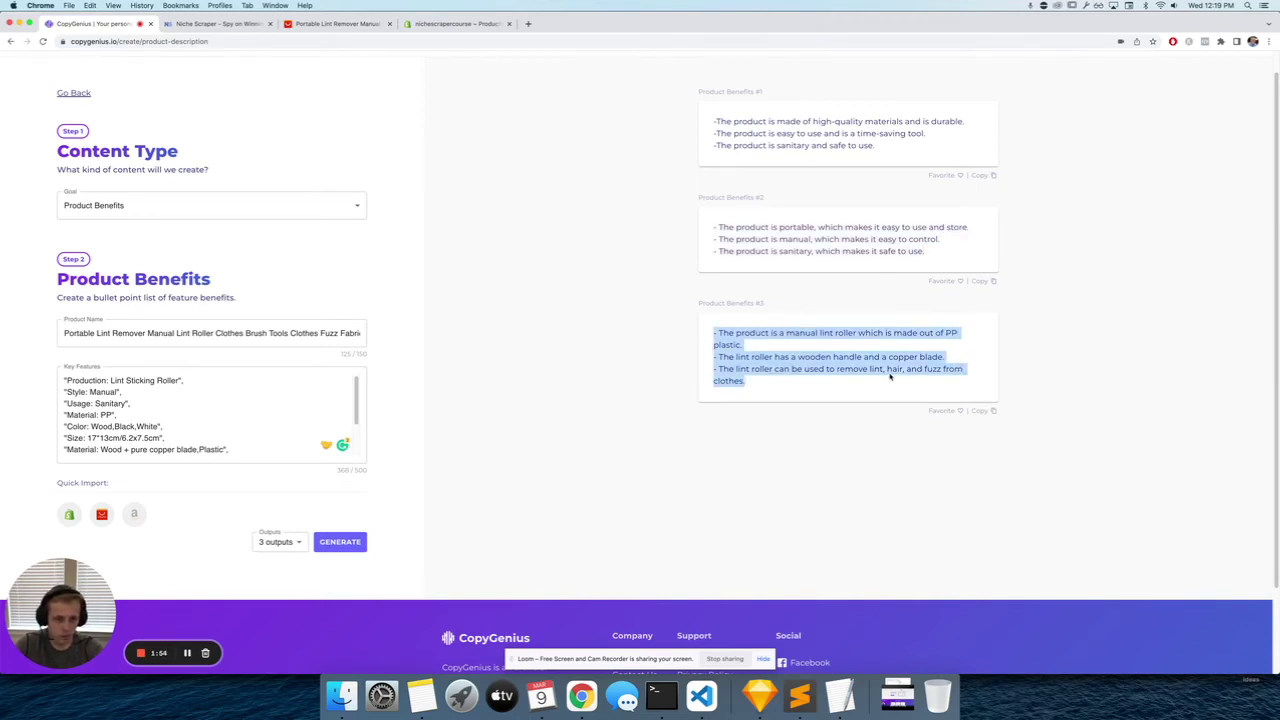
# Paste the lint roller feature bullets as plain paragraphs under 'Features:' in Shopify
pyautogui.click(455, 23)
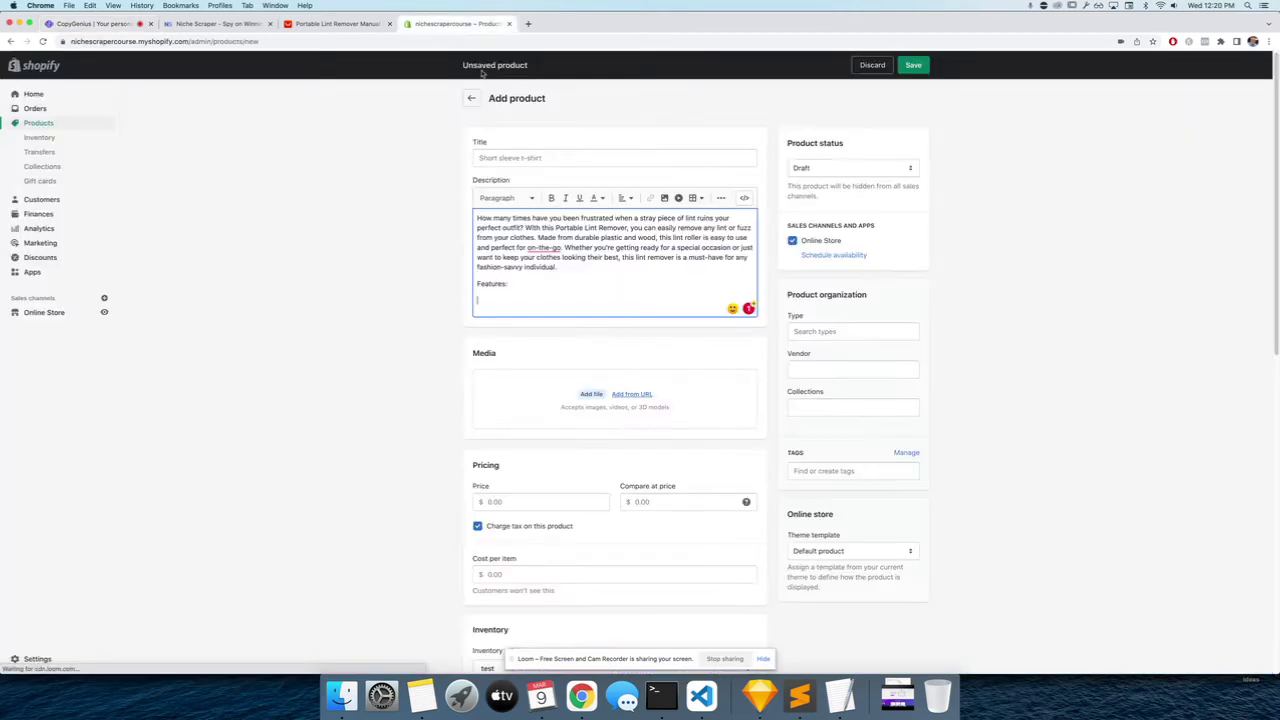
pyautogui.click(633, 325)
pyautogui.write('- The product is a manual lint roller which is made out of PP plastic. - The lint roller has a wooden handle and a copper blade. - The lint roller can be used to remove lint, hair, and fuzz from clothes.')
pyautogui.press('cmd+z')
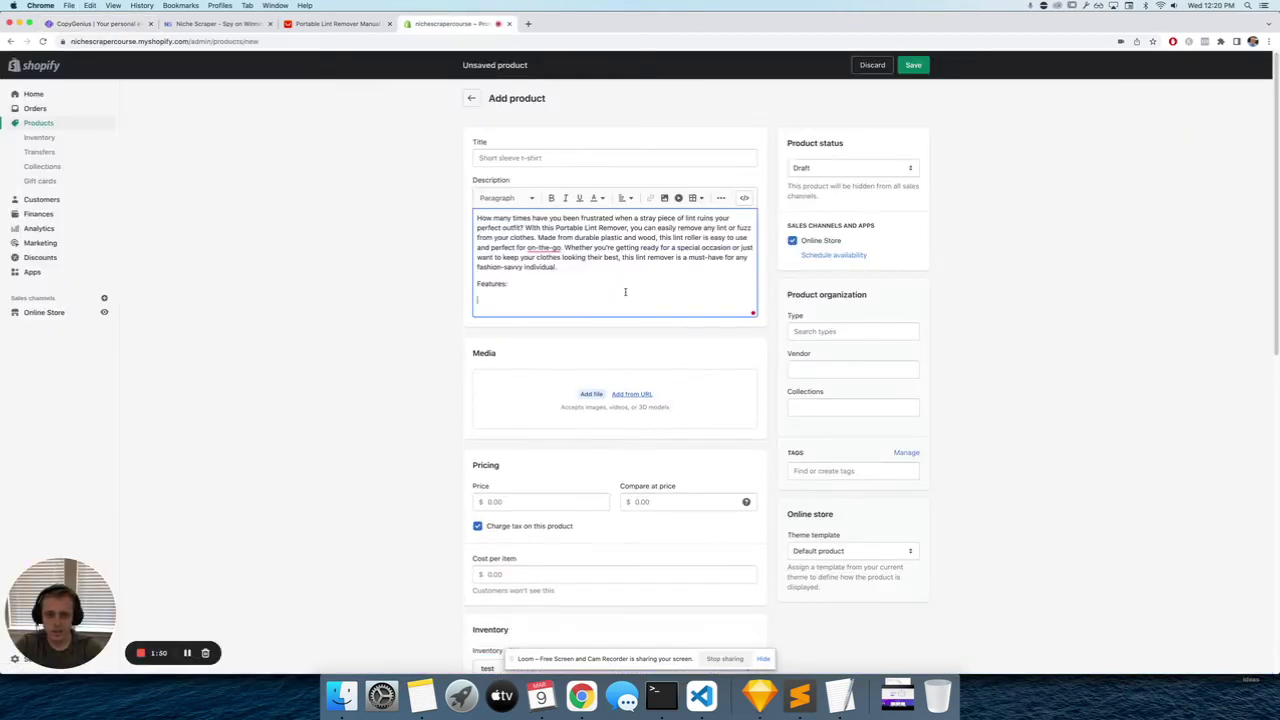
pyautogui.write('- The product is a manual lint roller which is made out of PP plastic. - The lint roller has a wooden handle and a copper blade. - The lint roller can be used to remove lint, hair, and fuzz from clothes.')
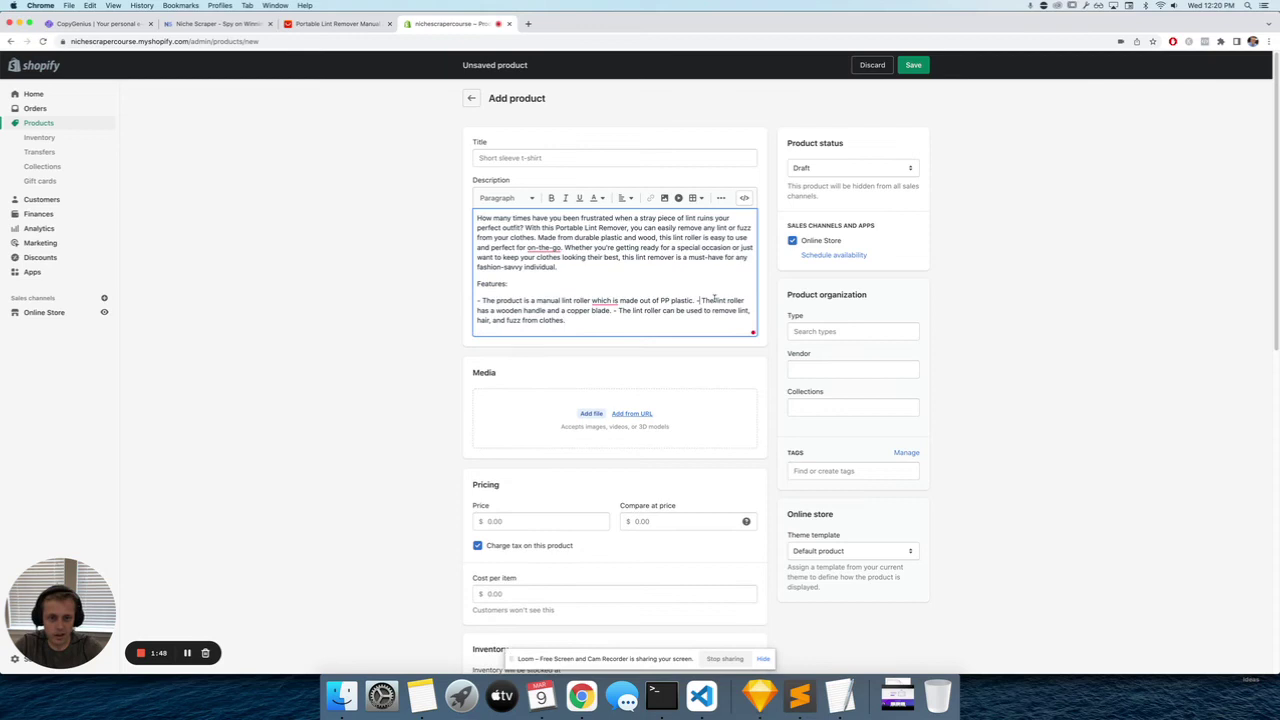
# Move the third bullet onto its own line and remove blank gaps so all three bullets are consecutive
pyautogui.click(664, 317)
pyautogui.press('Return')
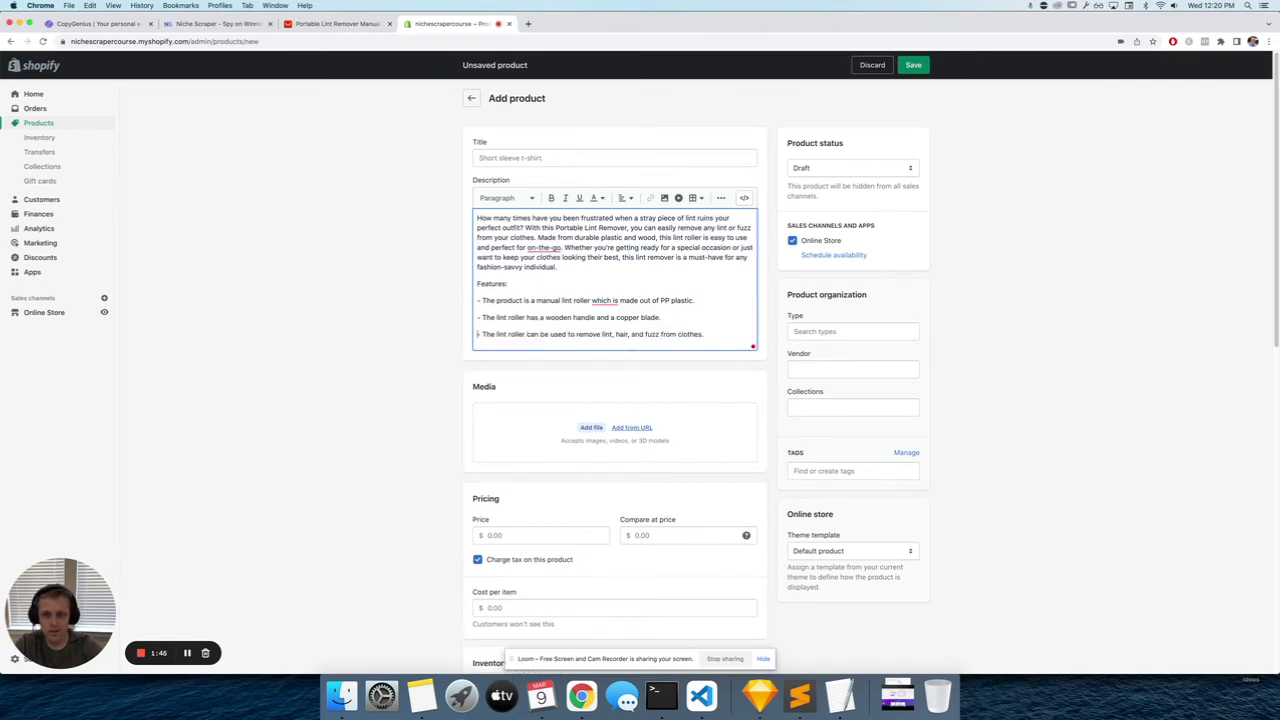
pyautogui.press('BackSpace')
pyautogui.hotkey('shift', 'Return')
pyautogui.press('Up')
pyautogui.press('BackSpace')
pyautogui.hotkey('shift', 'Return')
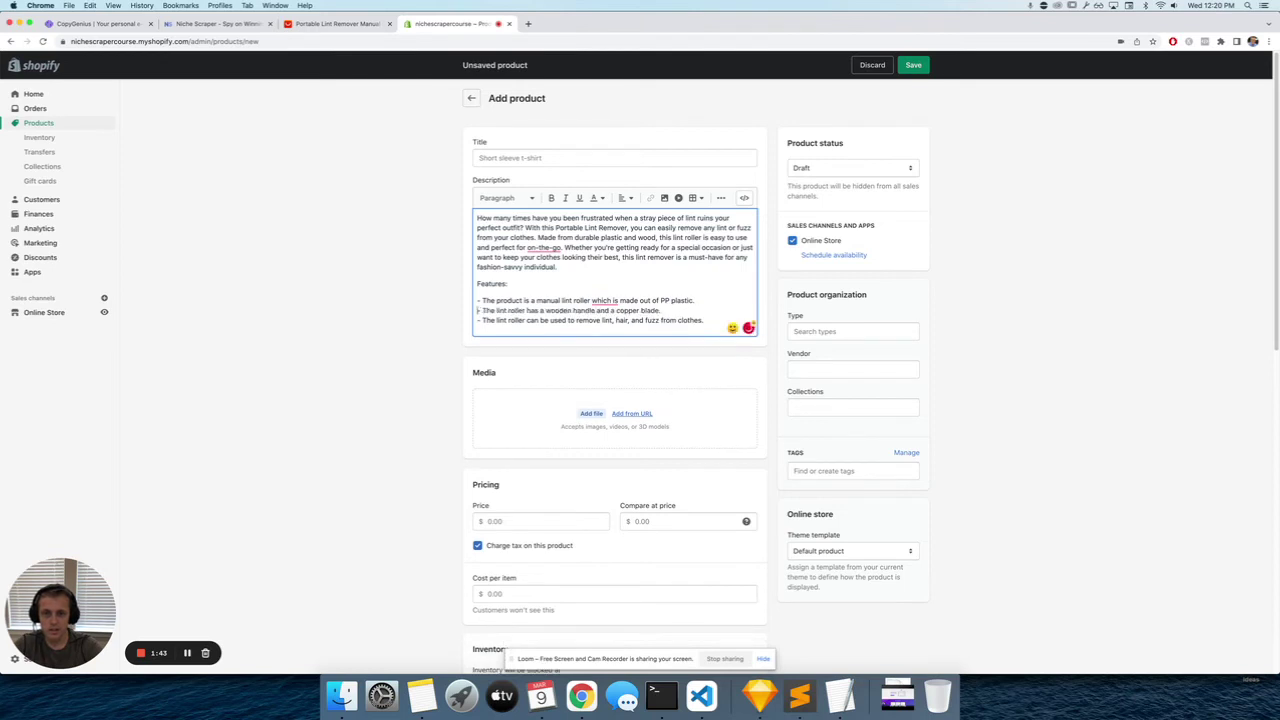
pyautogui.click(659, 308)
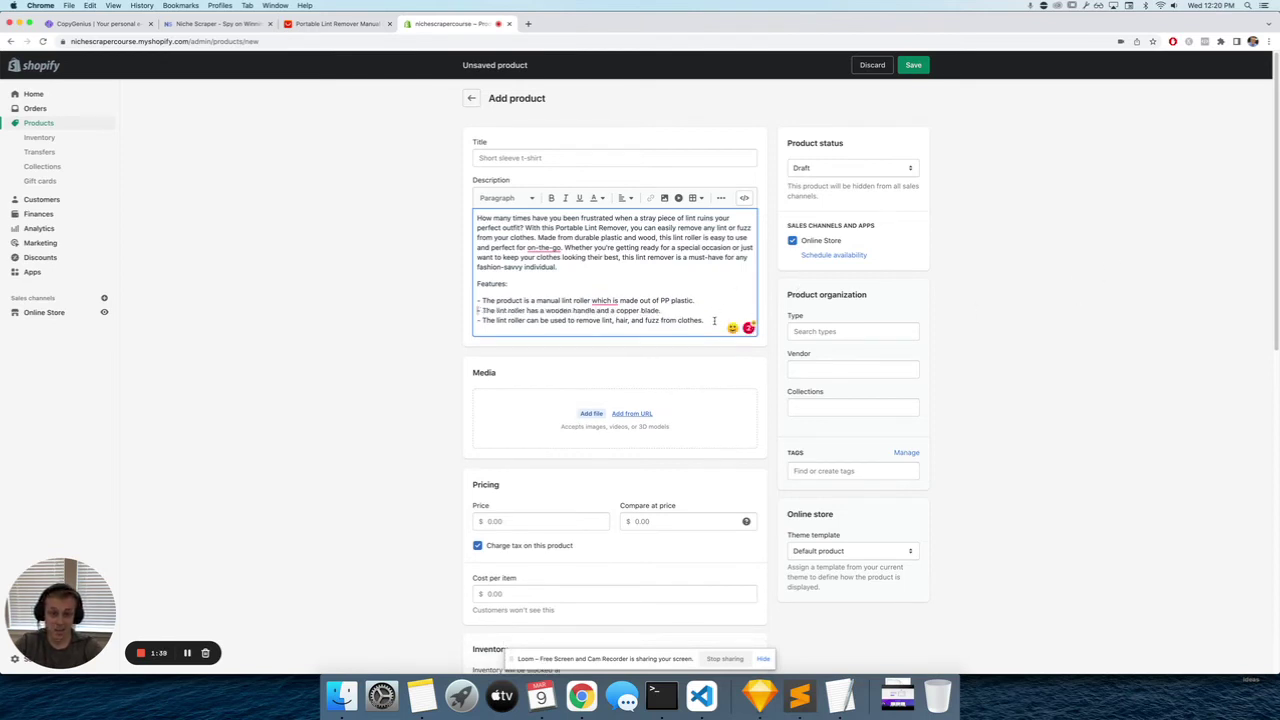
# Select the entire finished product description text
pyautogui.moveTo(714, 320); pyautogui.dragTo(385, 205)
pyautogui.click(550, 278)
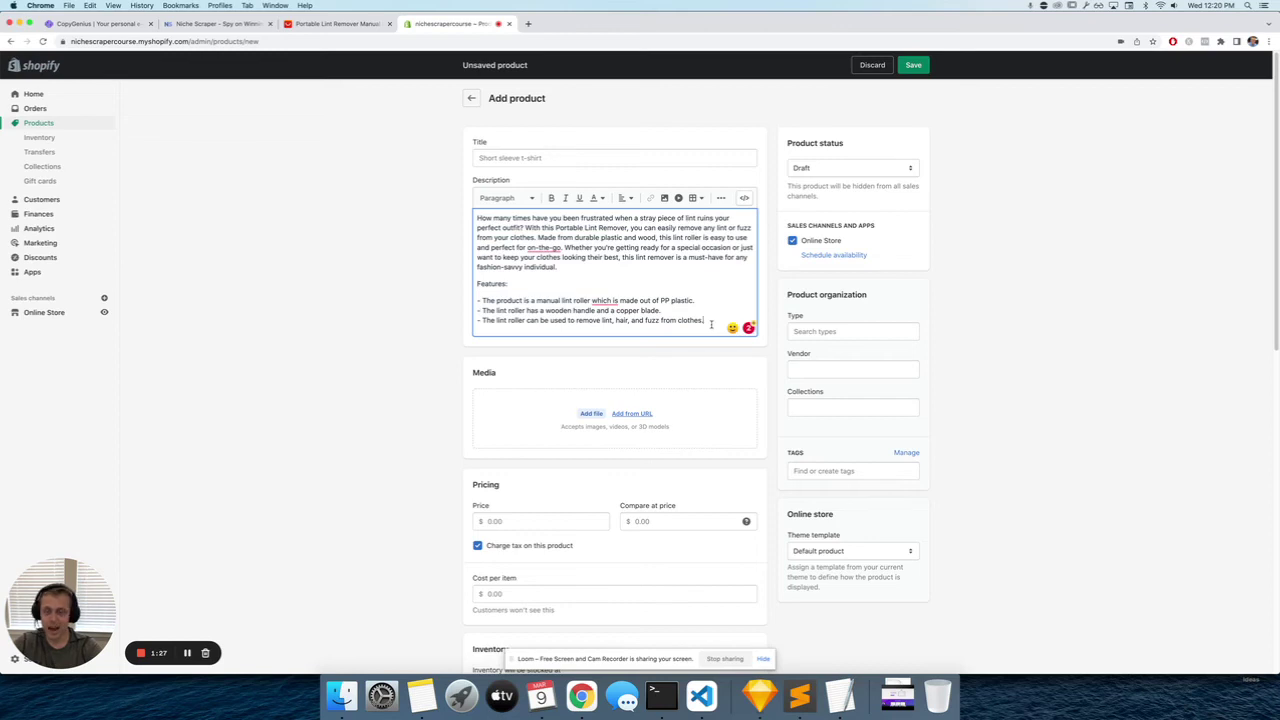
pyautogui.press('super+a')
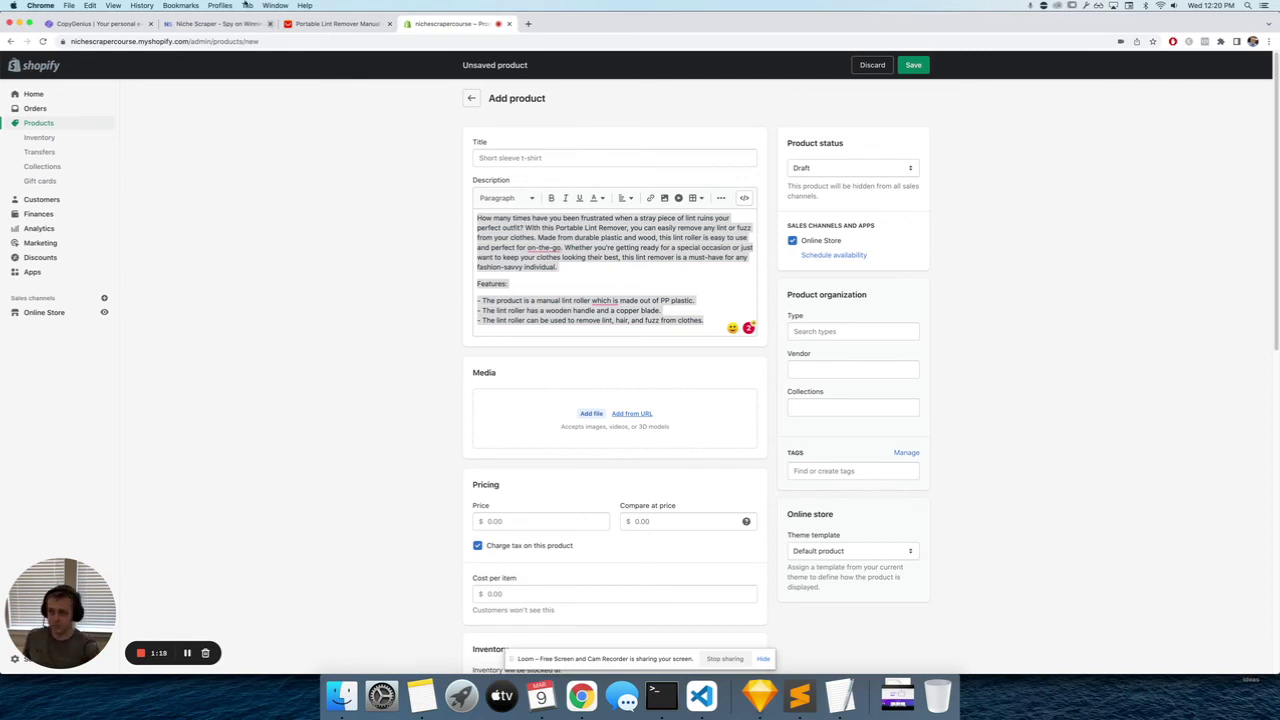
# Switch the CopyGenius goal to Facebook Ad Copy and generate three lint remover ad variants
pyautogui.click(100, 23)
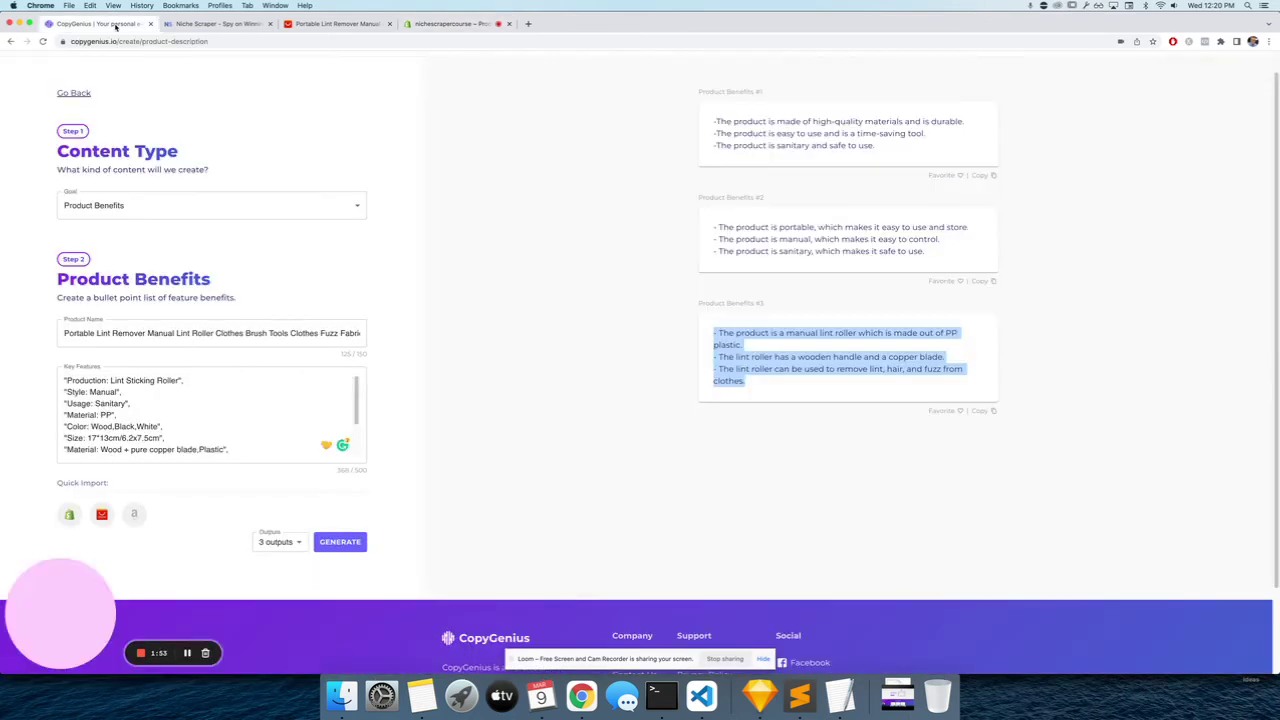
pyautogui.click(338, 131)
pyautogui.click(280, 205)
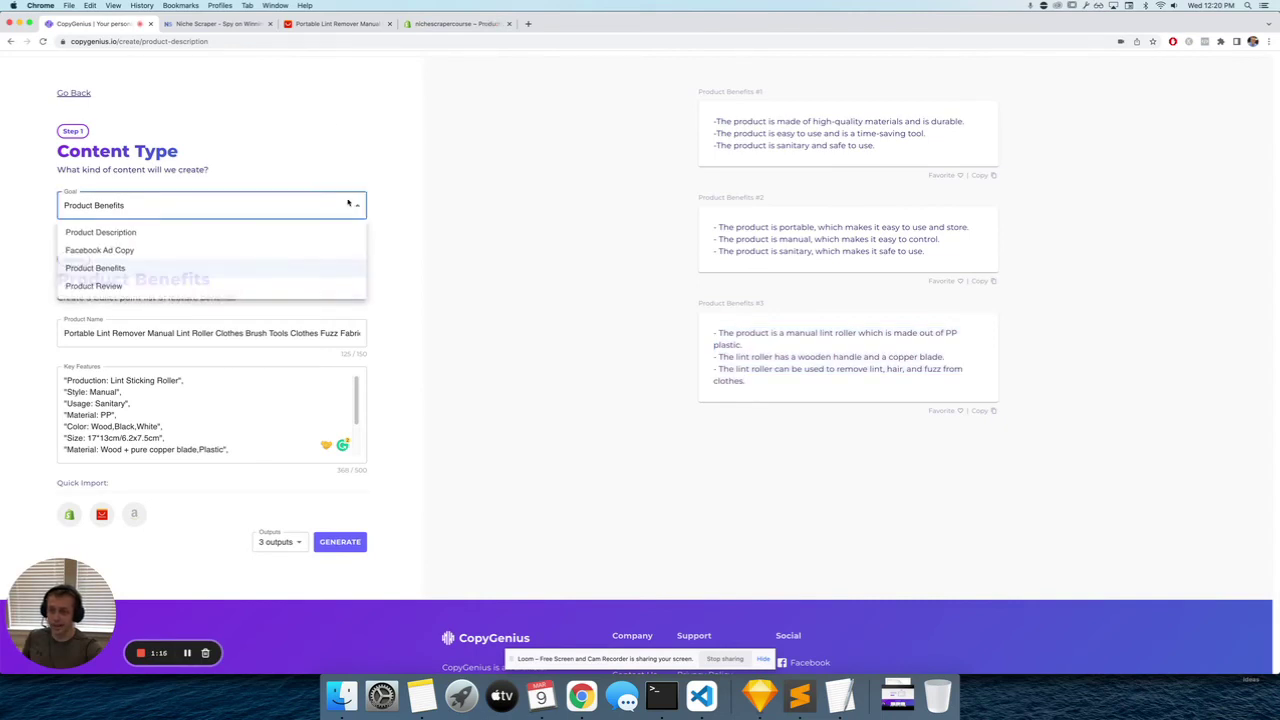
pyautogui.click(148, 252)
pyautogui.click(336, 546)
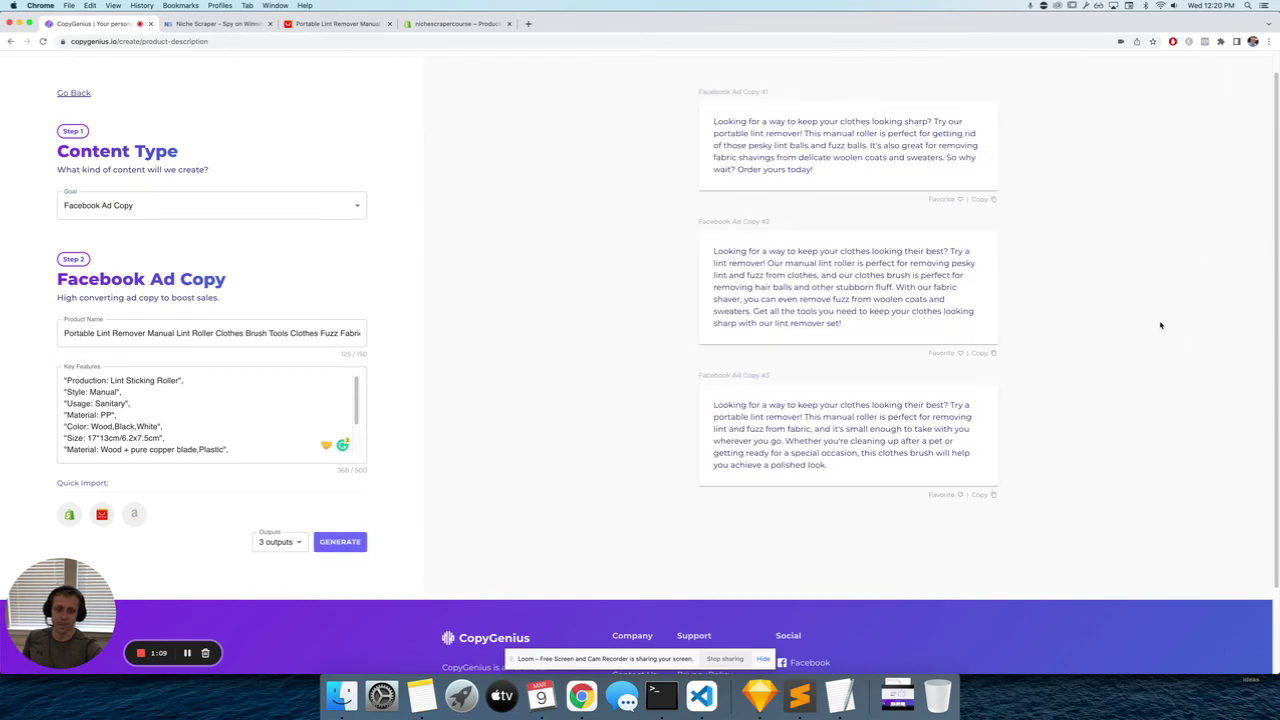
pyautogui.scroll(1, 1155, 325)
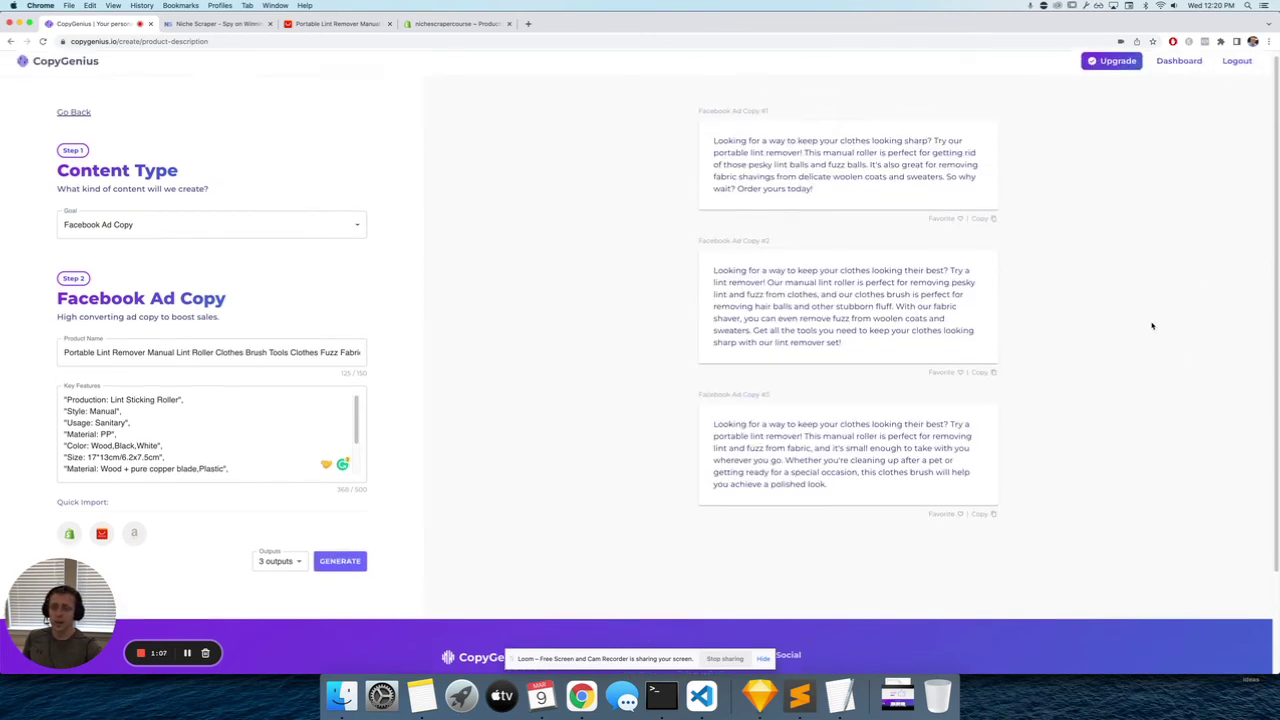